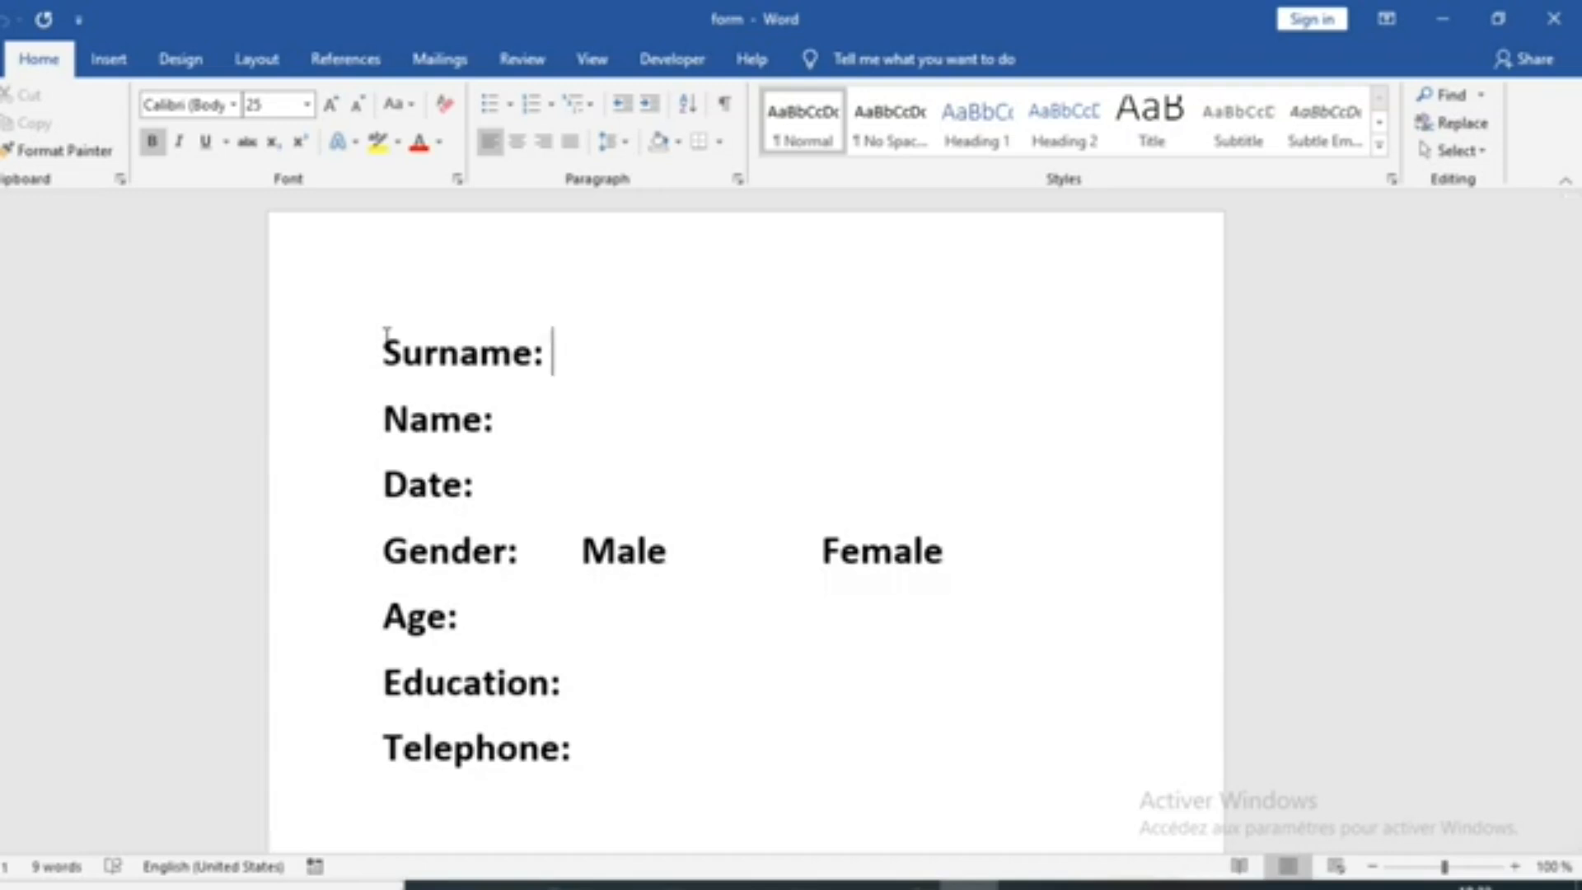
pyautogui.moveTo(410, 336); pyautogui.dragTo(989, 760)
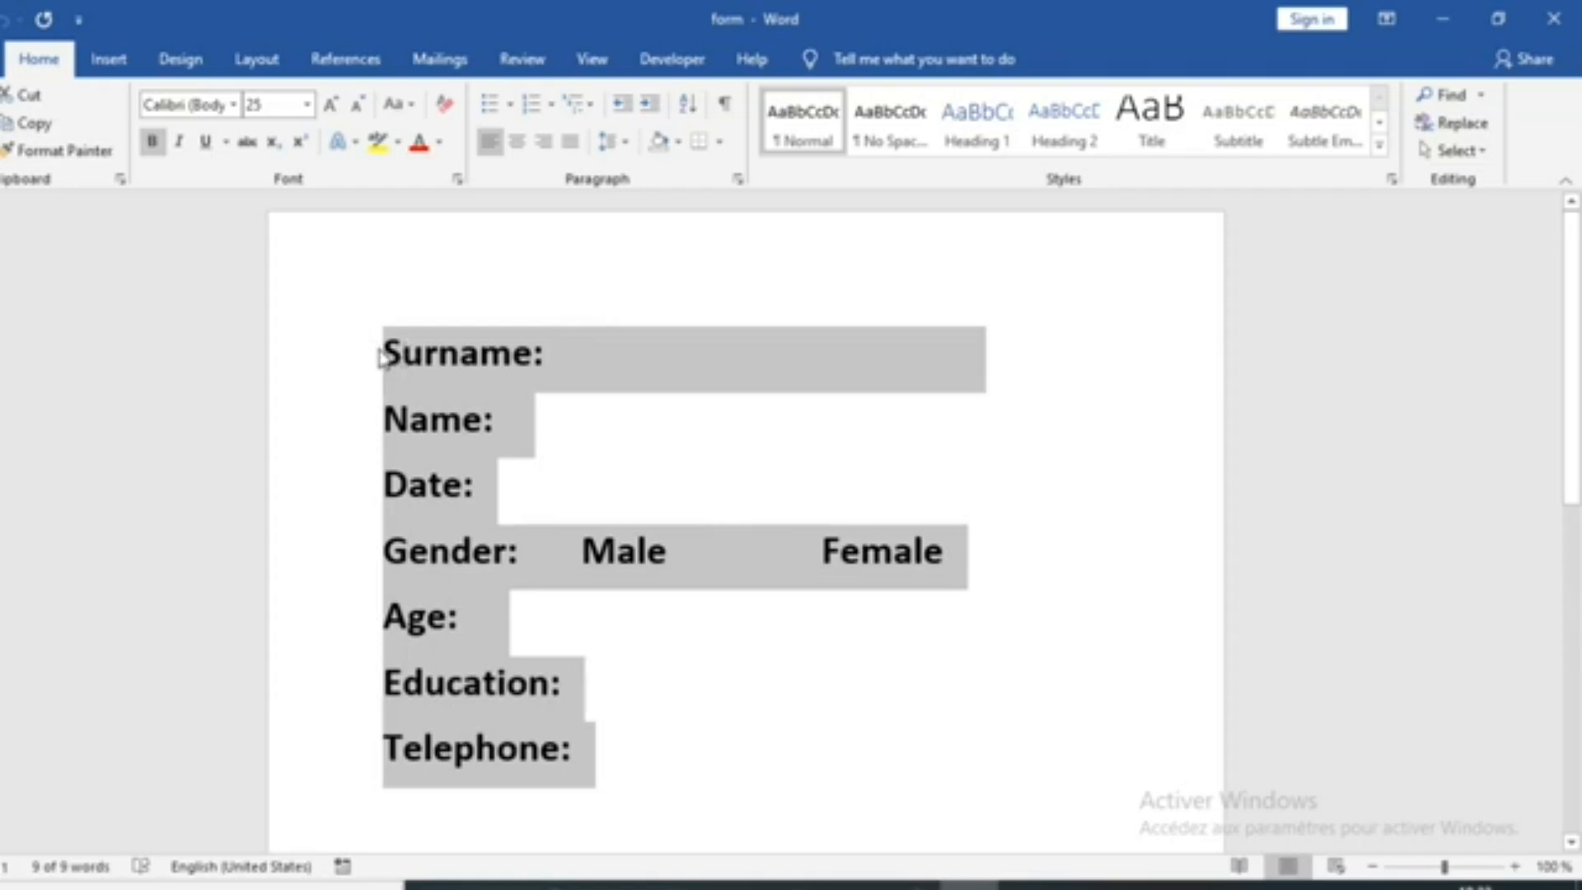
pyautogui.click(383, 354)
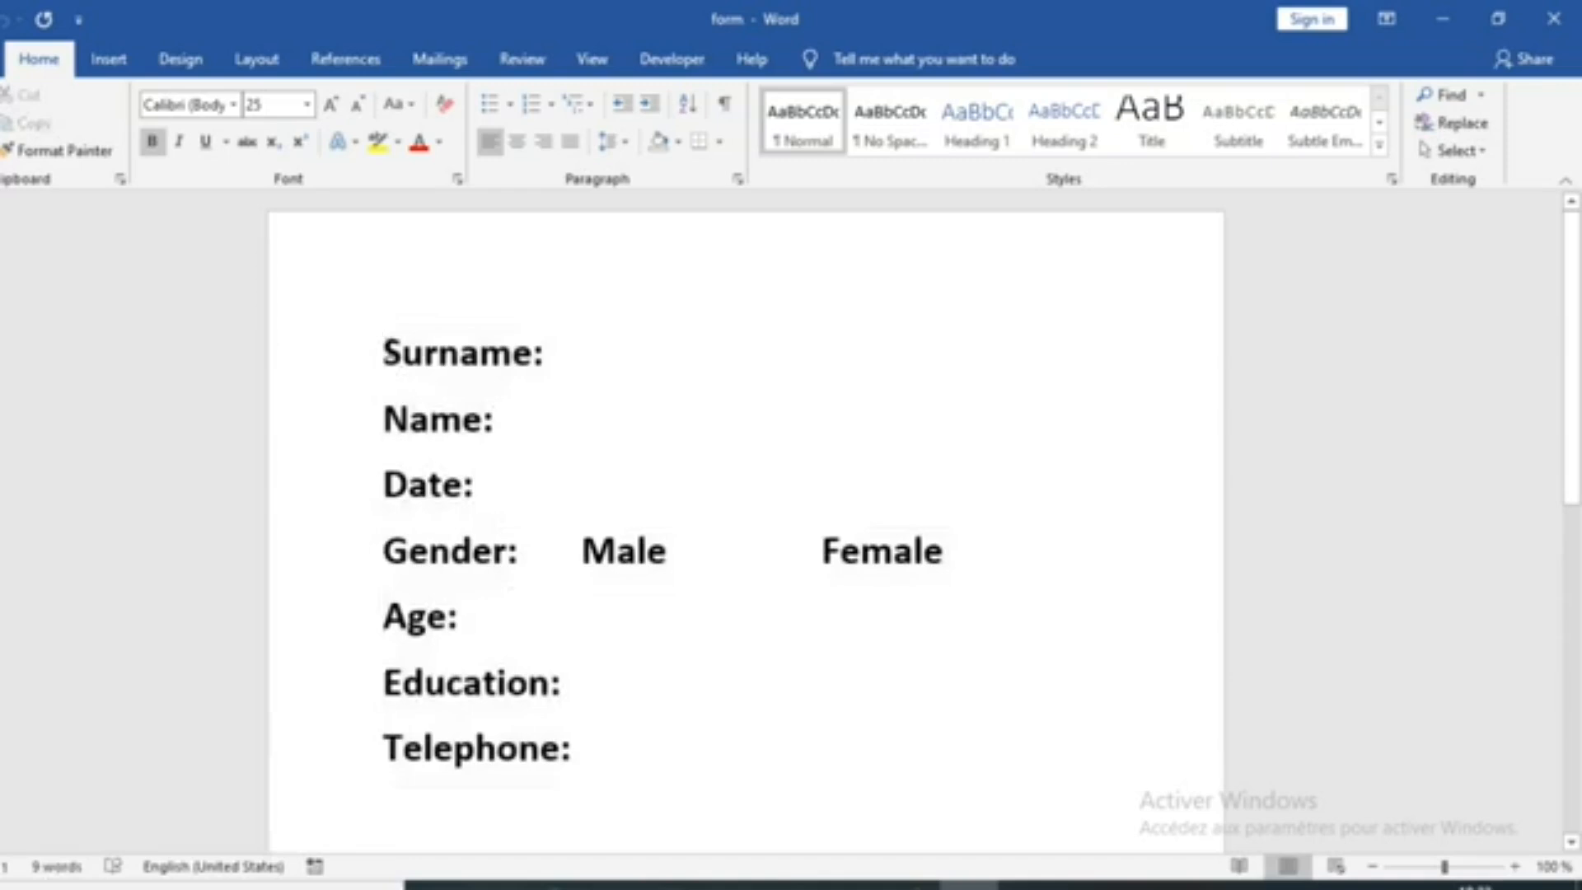
pyautogui.moveTo(383, 354); pyautogui.dragTo(976, 730)
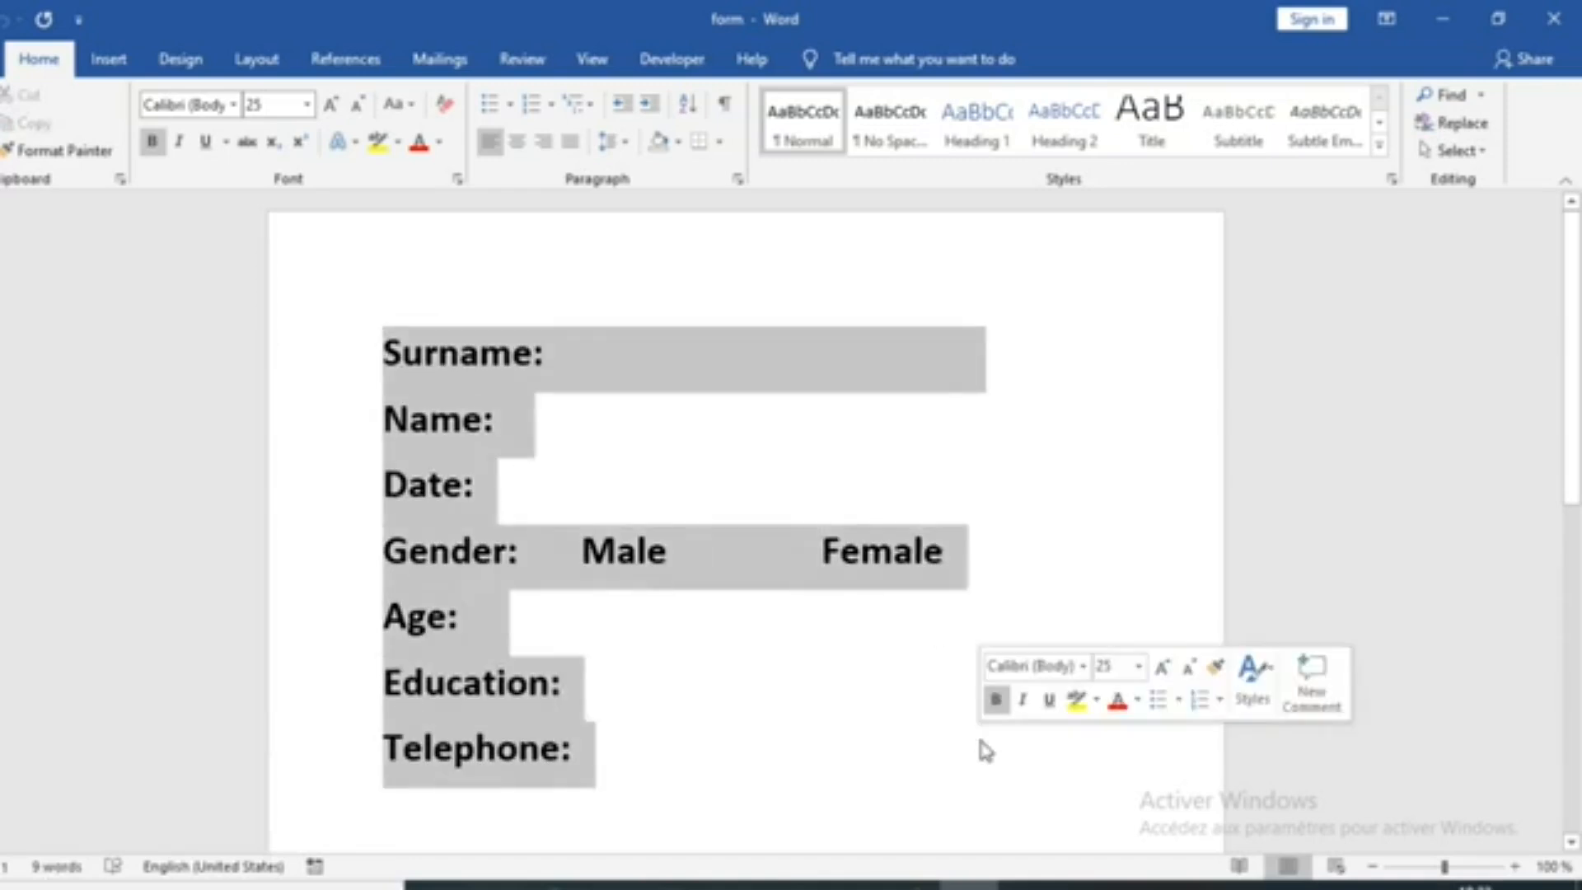
pyautogui.click(570, 362)
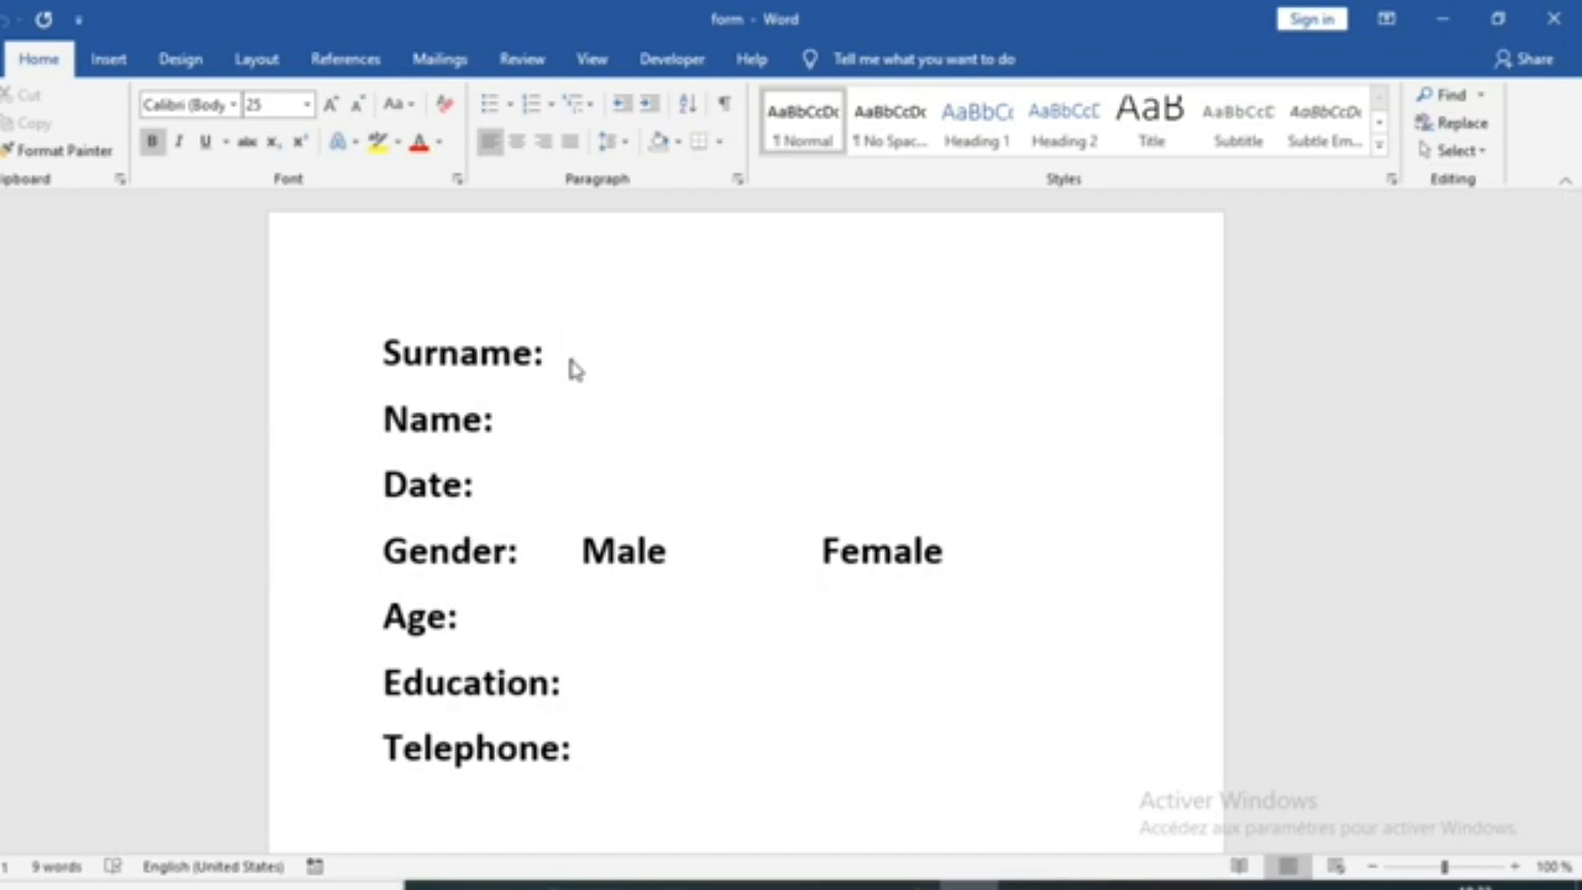
# Make sure the Developer tab is enabled in the ribbon customization options and display its commands
pyautogui.click(669, 72)
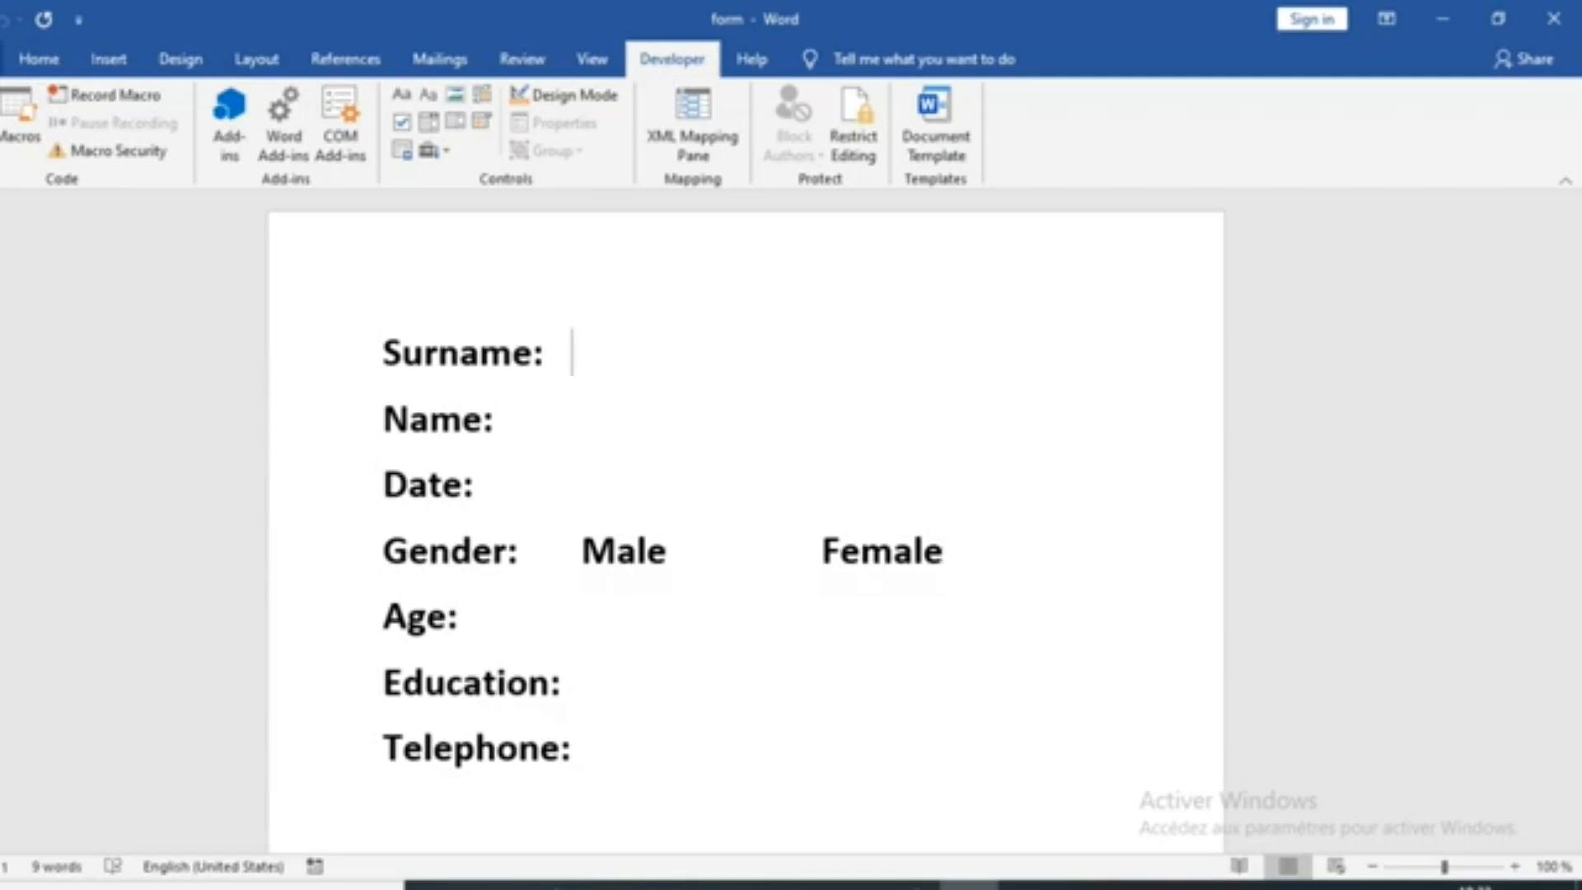
pyautogui.click(8, 58)
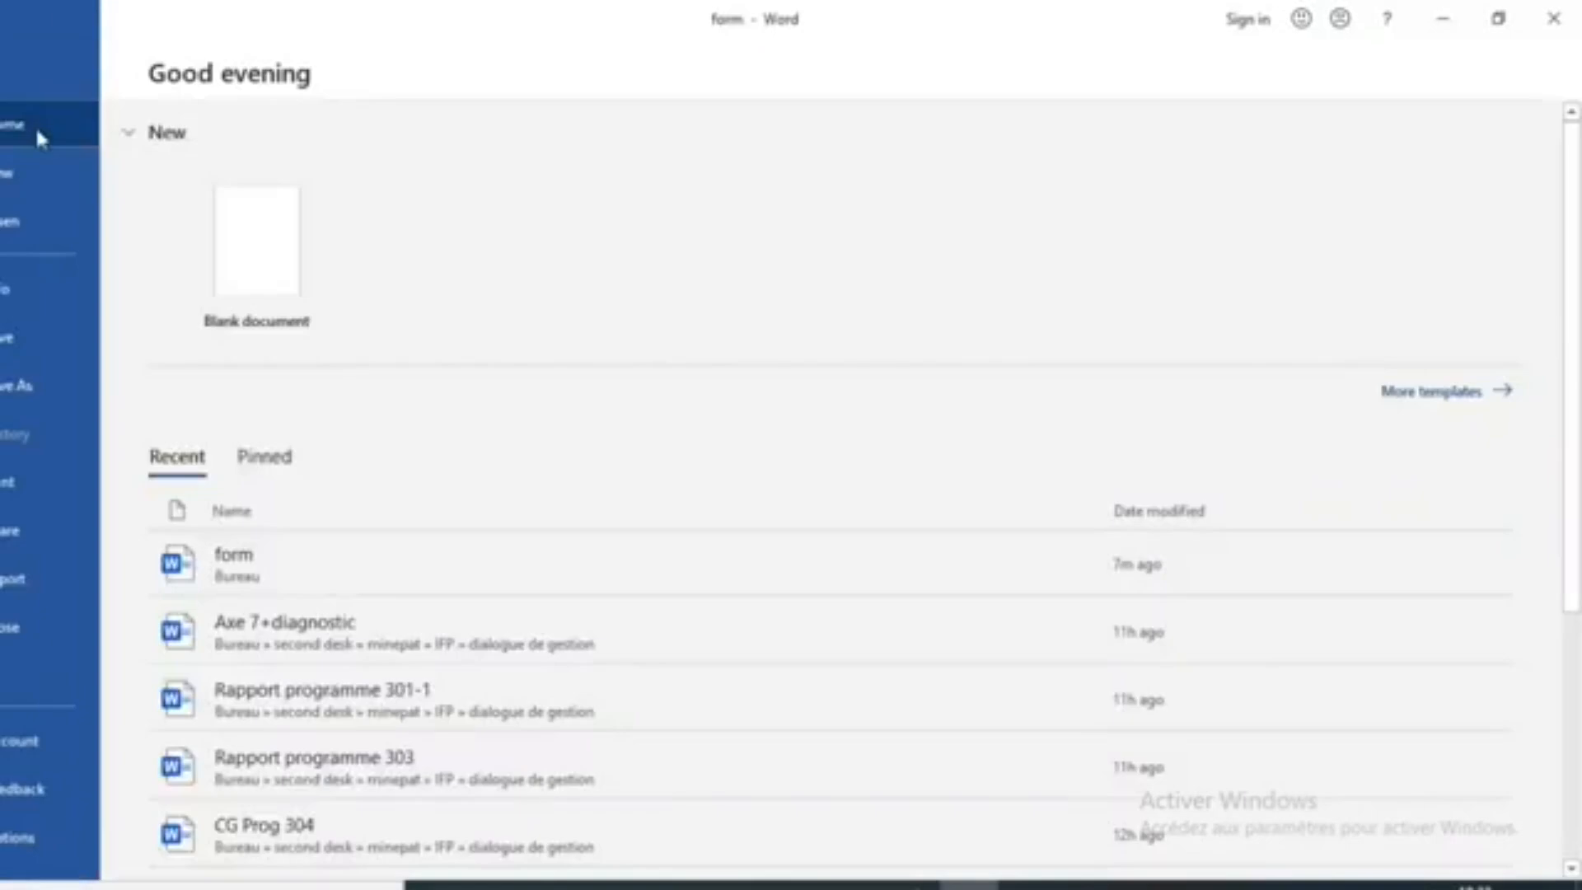
pyautogui.click(17, 837)
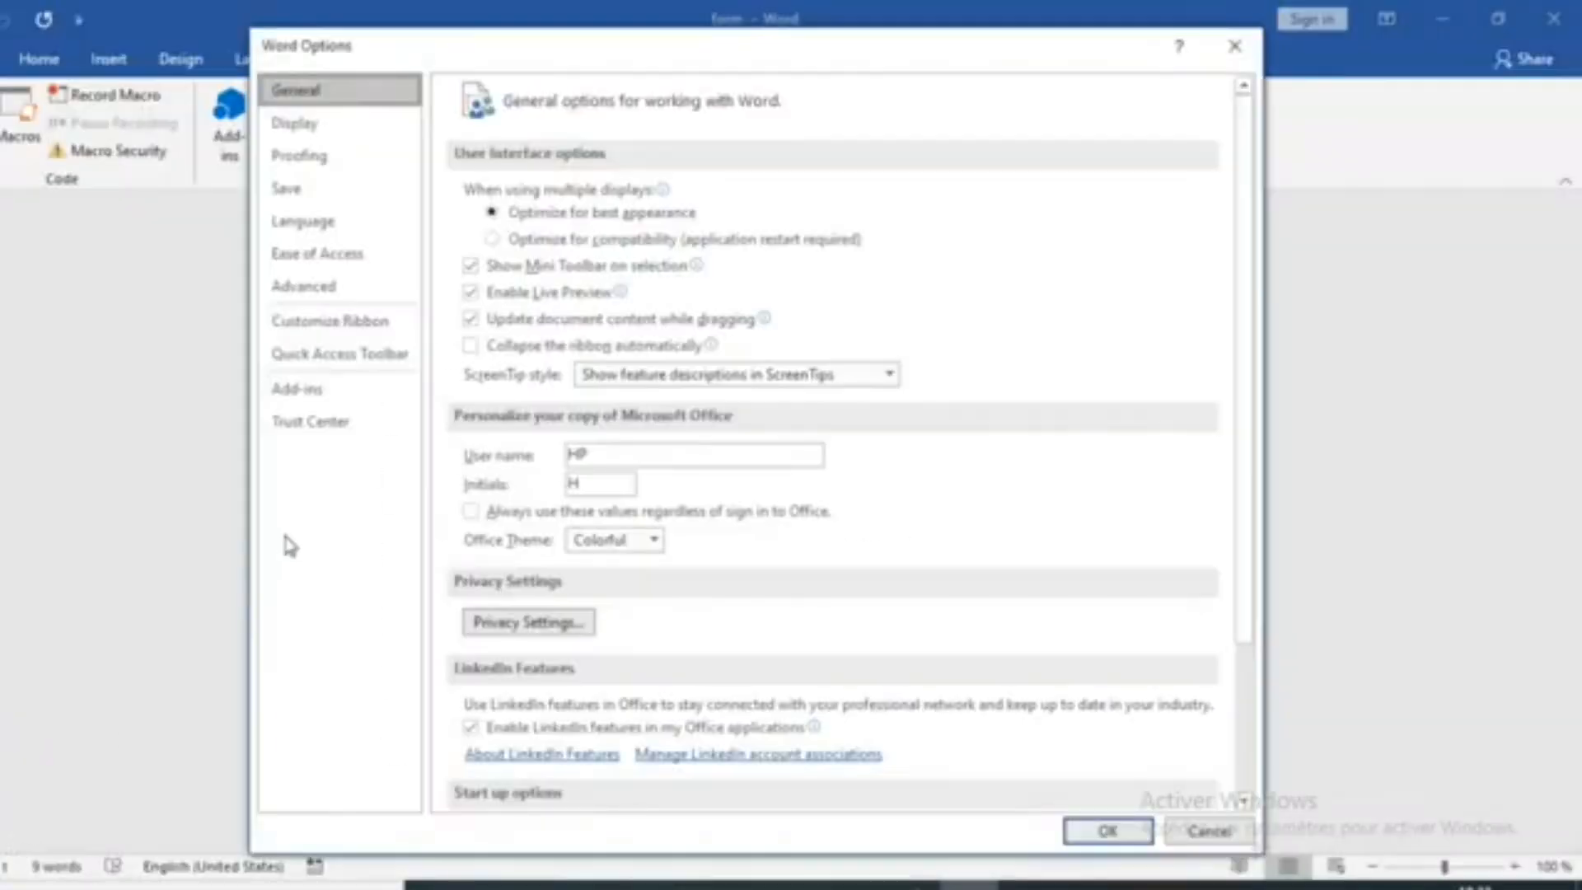
pyautogui.click(365, 326)
pyautogui.click(917, 533)
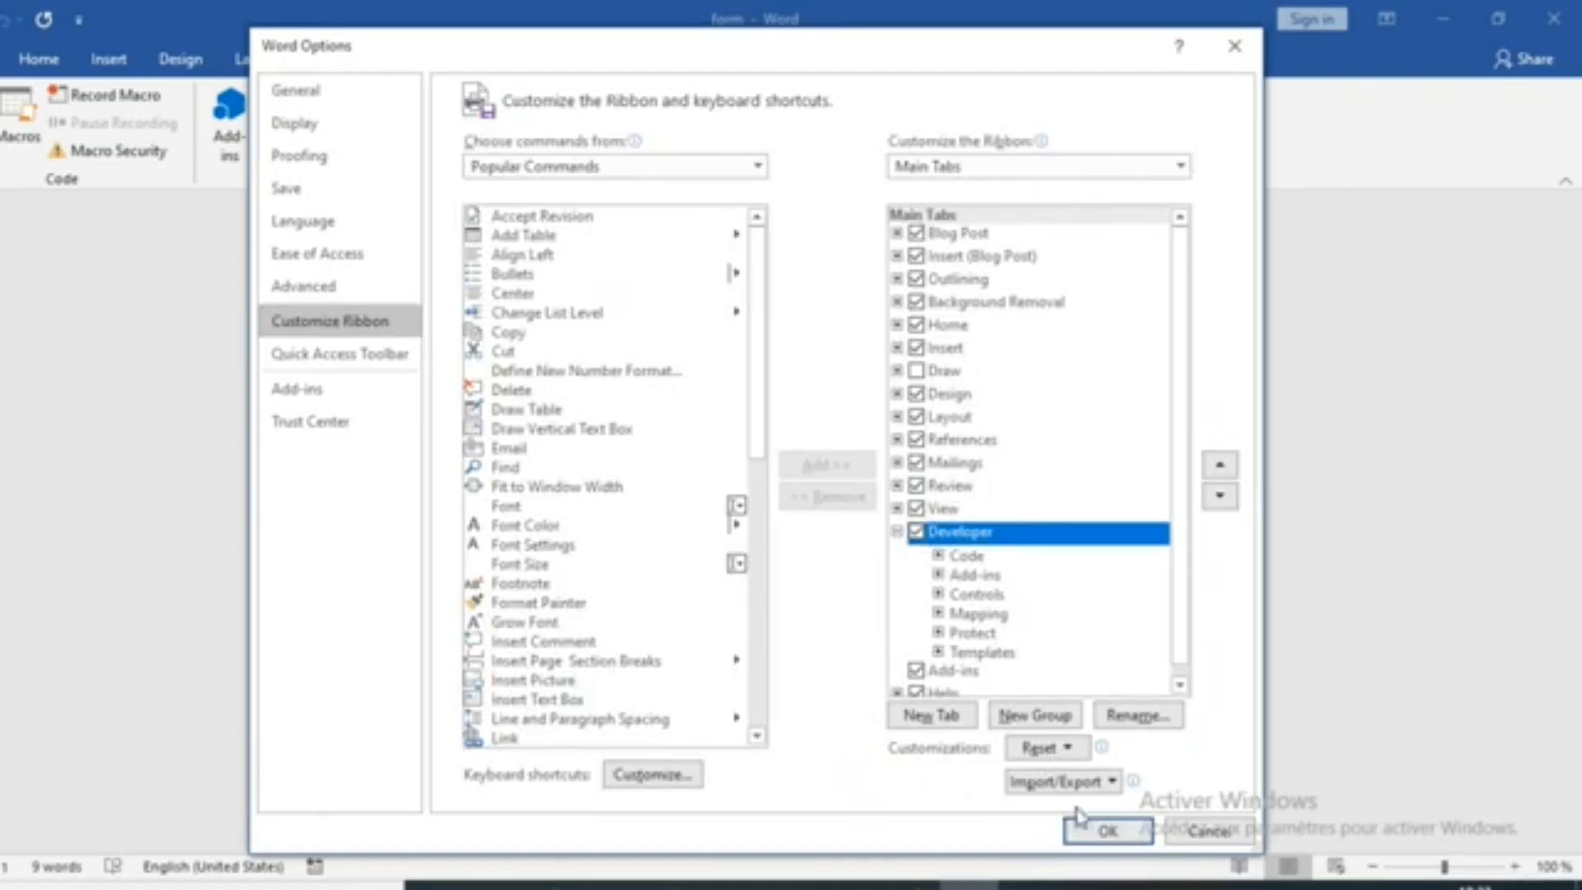
pyautogui.click(1107, 832)
pyautogui.click(676, 67)
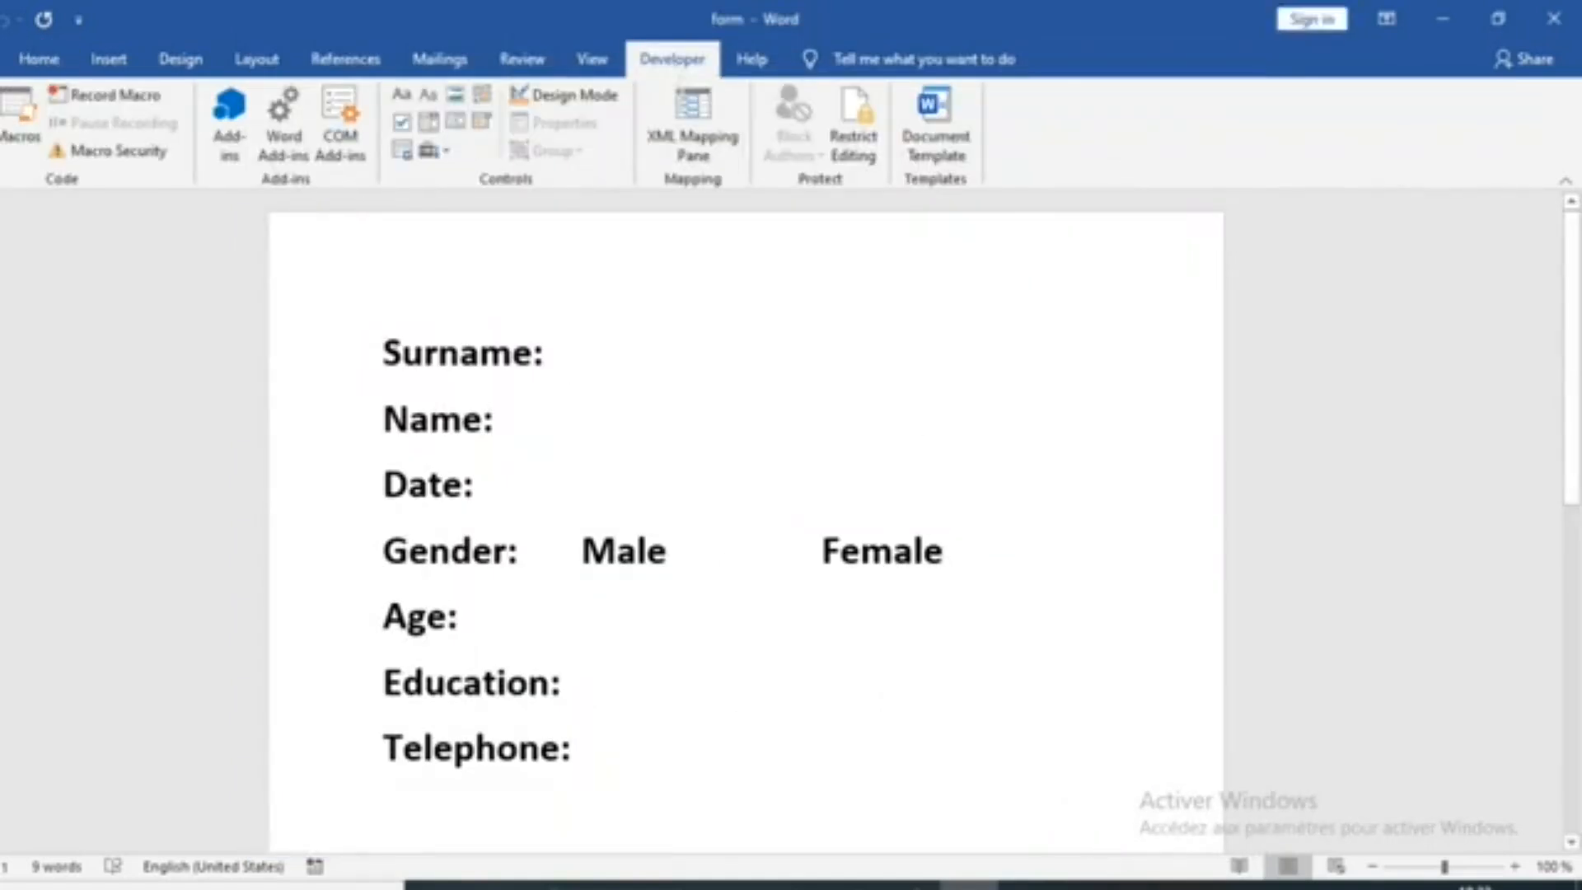
pyautogui.moveTo(384, 352); pyautogui.dragTo(995, 751)
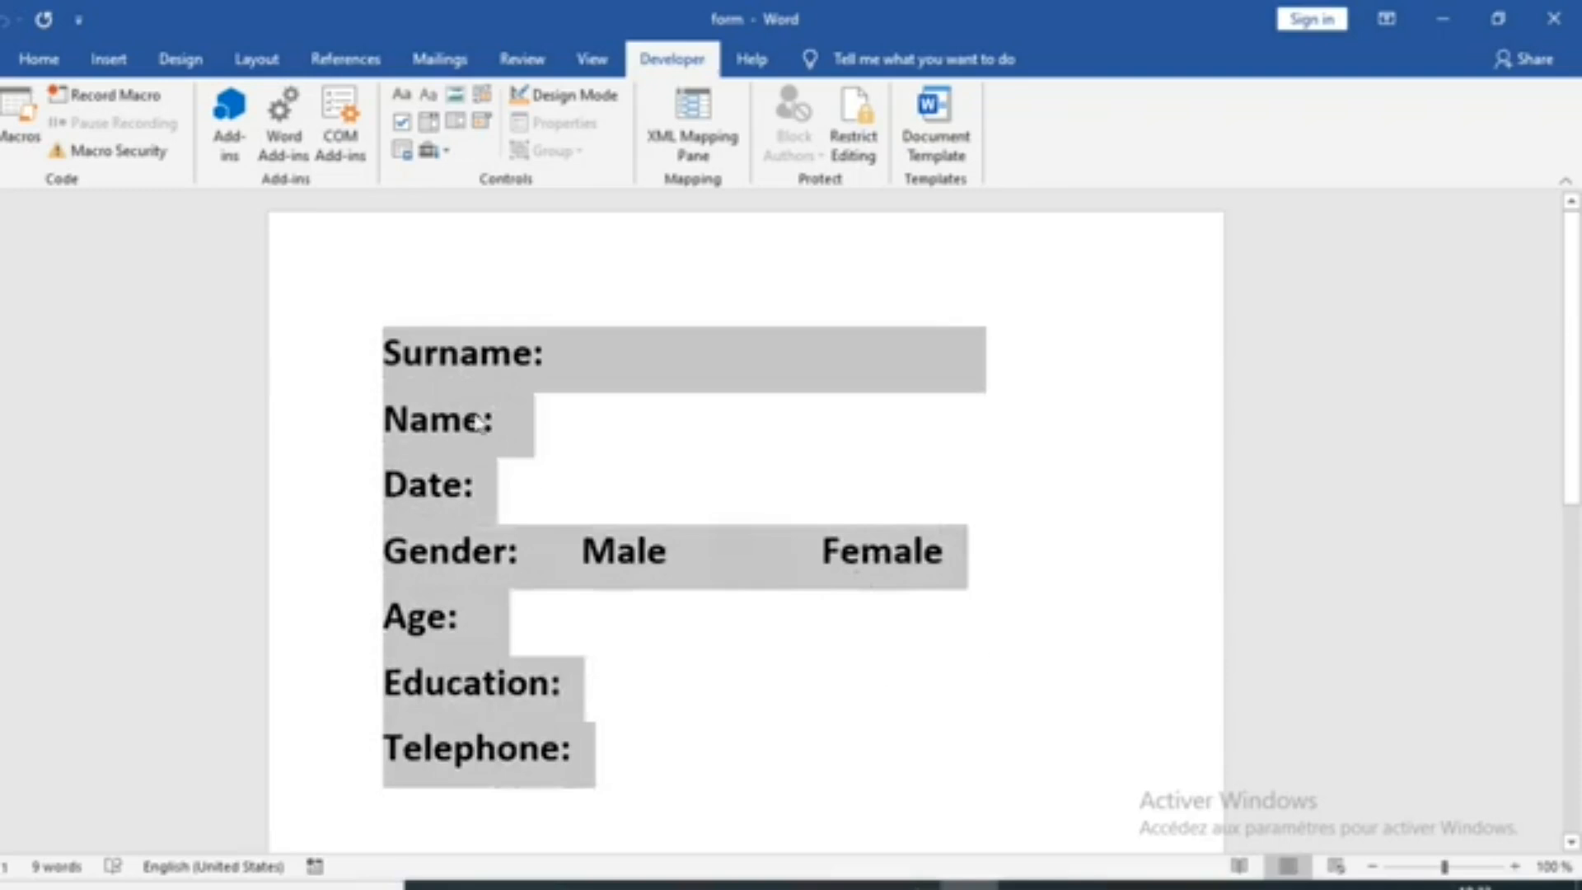
pyautogui.click(566, 354)
pyautogui.moveTo(389, 353); pyautogui.dragTo(953, 763)
# Insert a rich text content control after the Surname label and another after the Name label
pyautogui.click(582, 354)
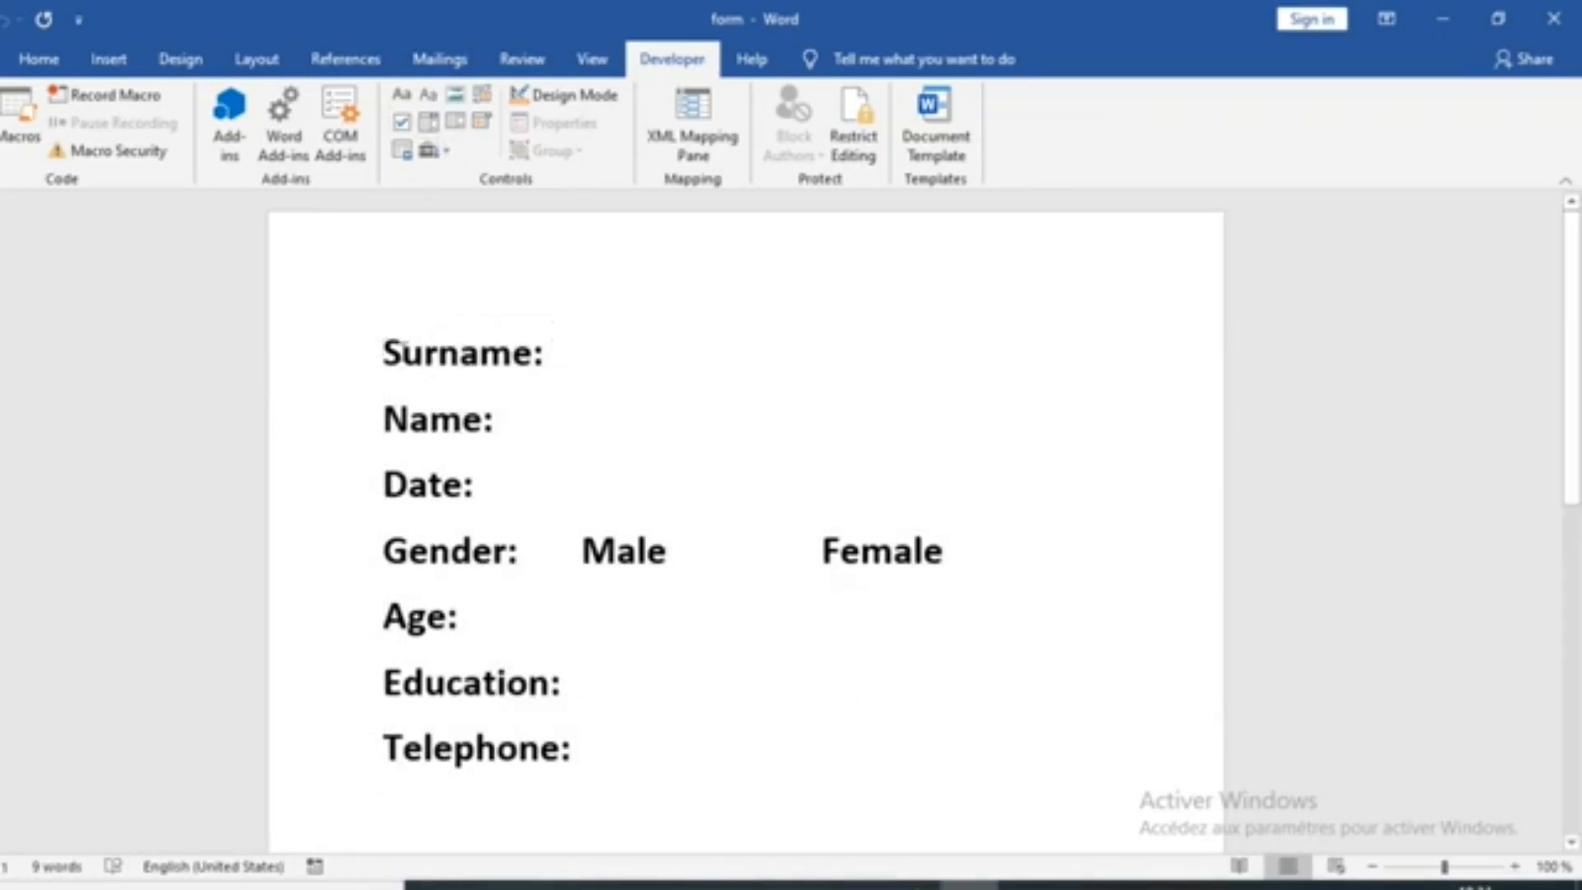
pyautogui.click(401, 101)
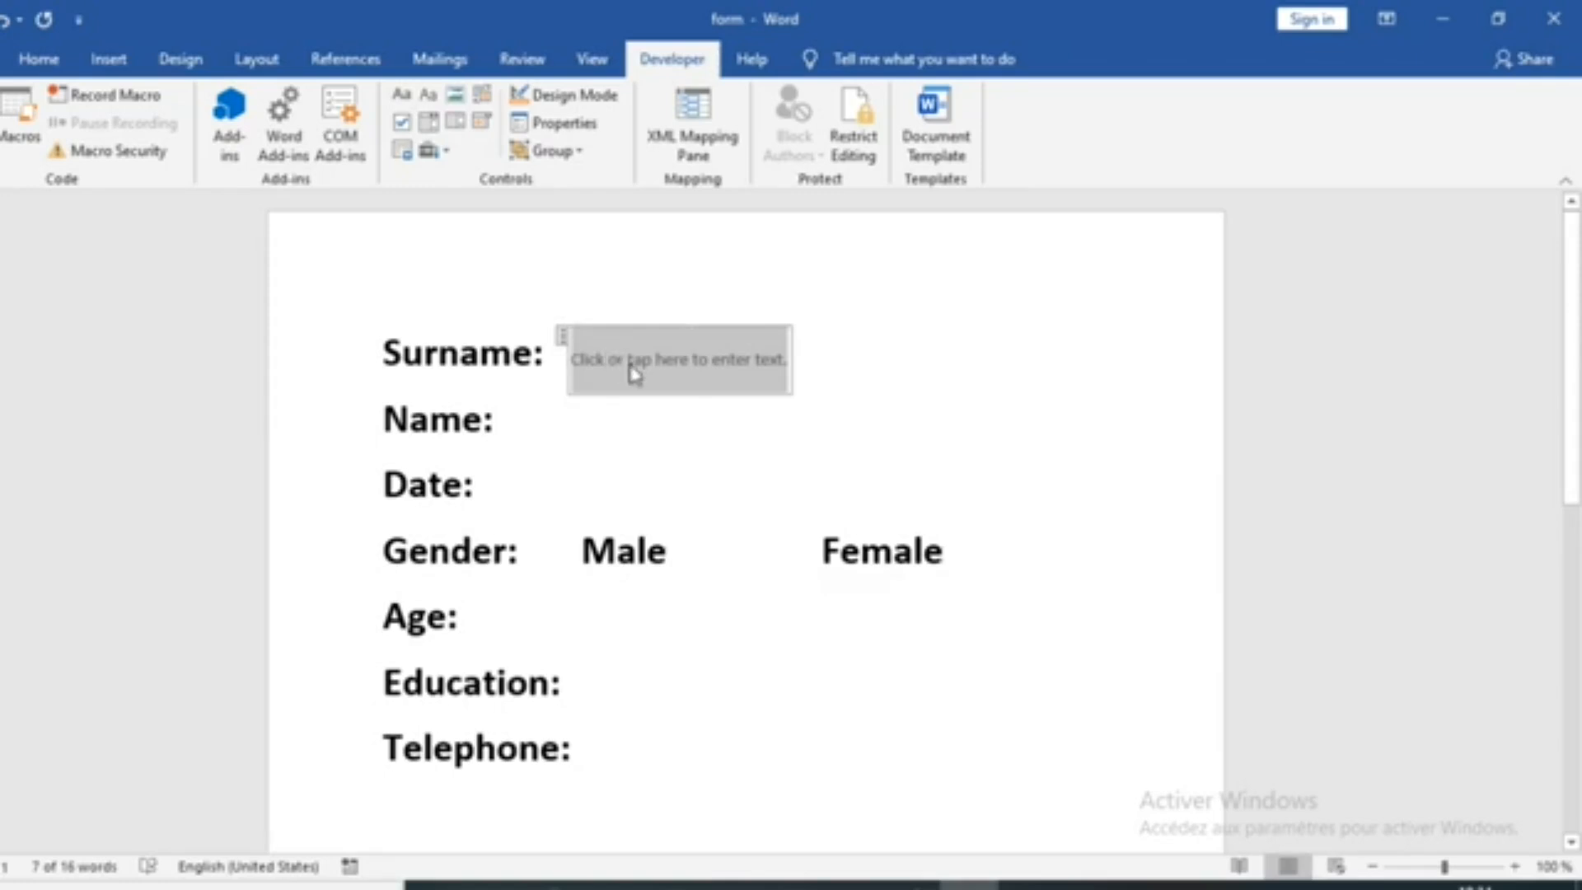
pyautogui.click(560, 428)
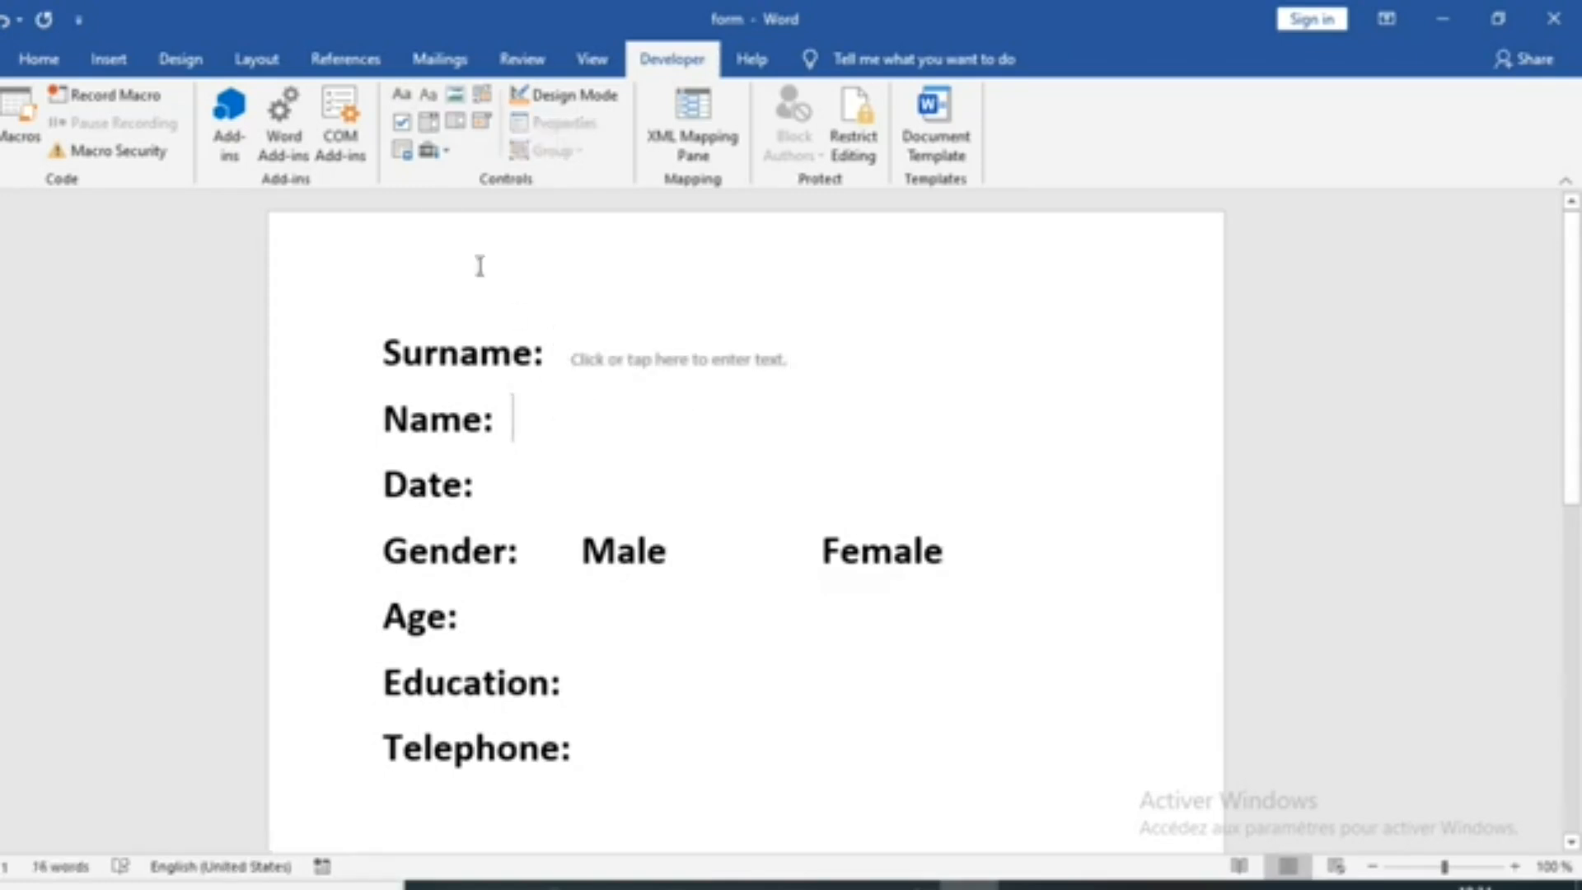
pyautogui.click(401, 100)
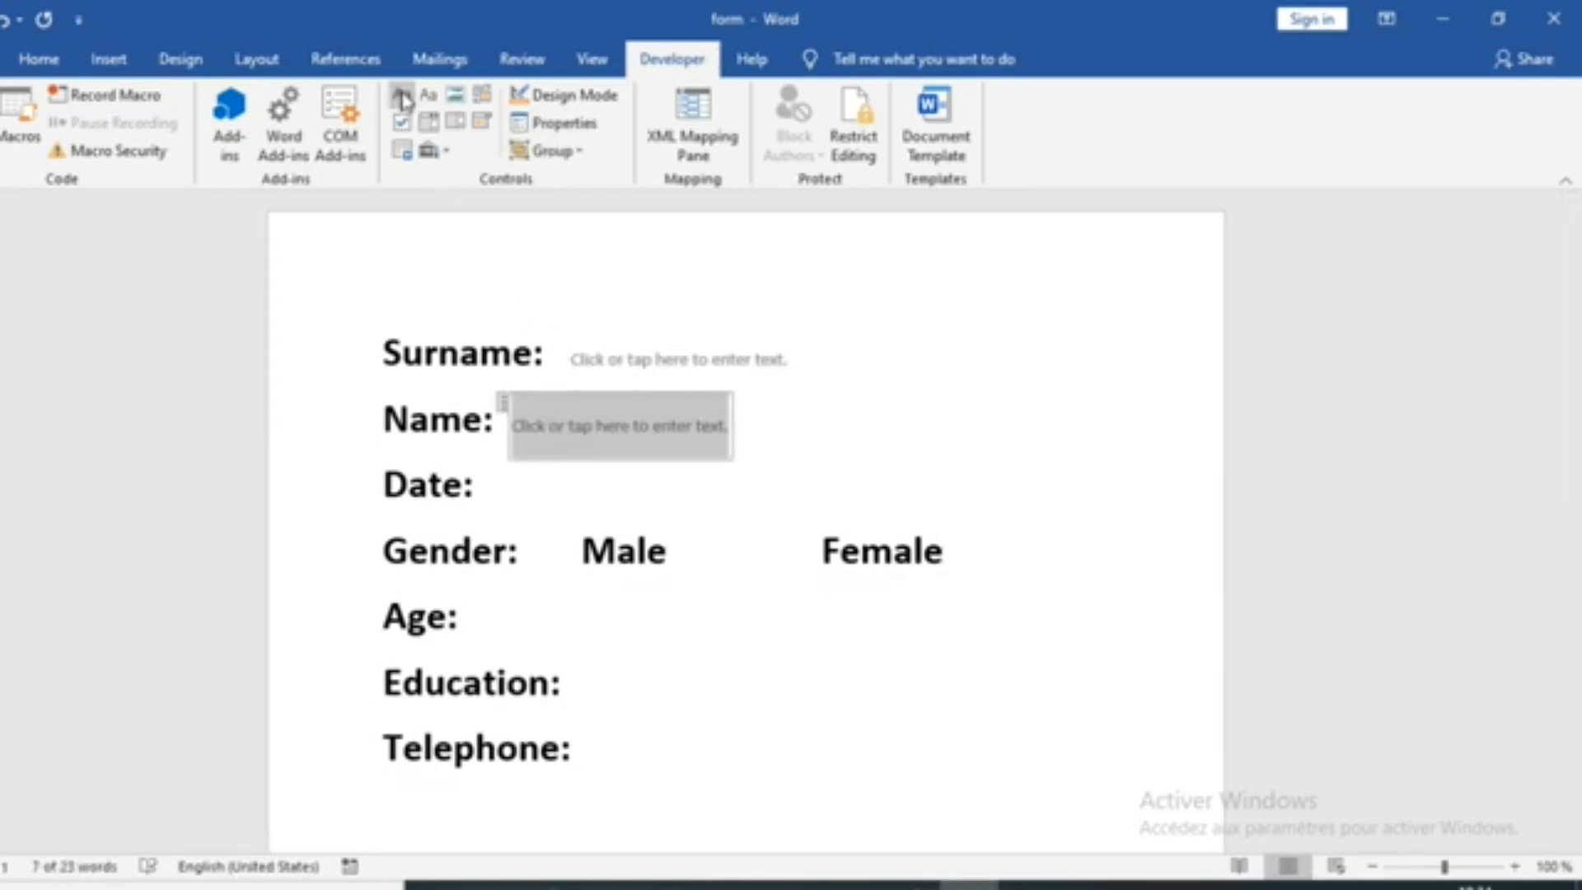
# Insert a date picker content control after the Date label and preview its calendar
pyautogui.click(510, 492)
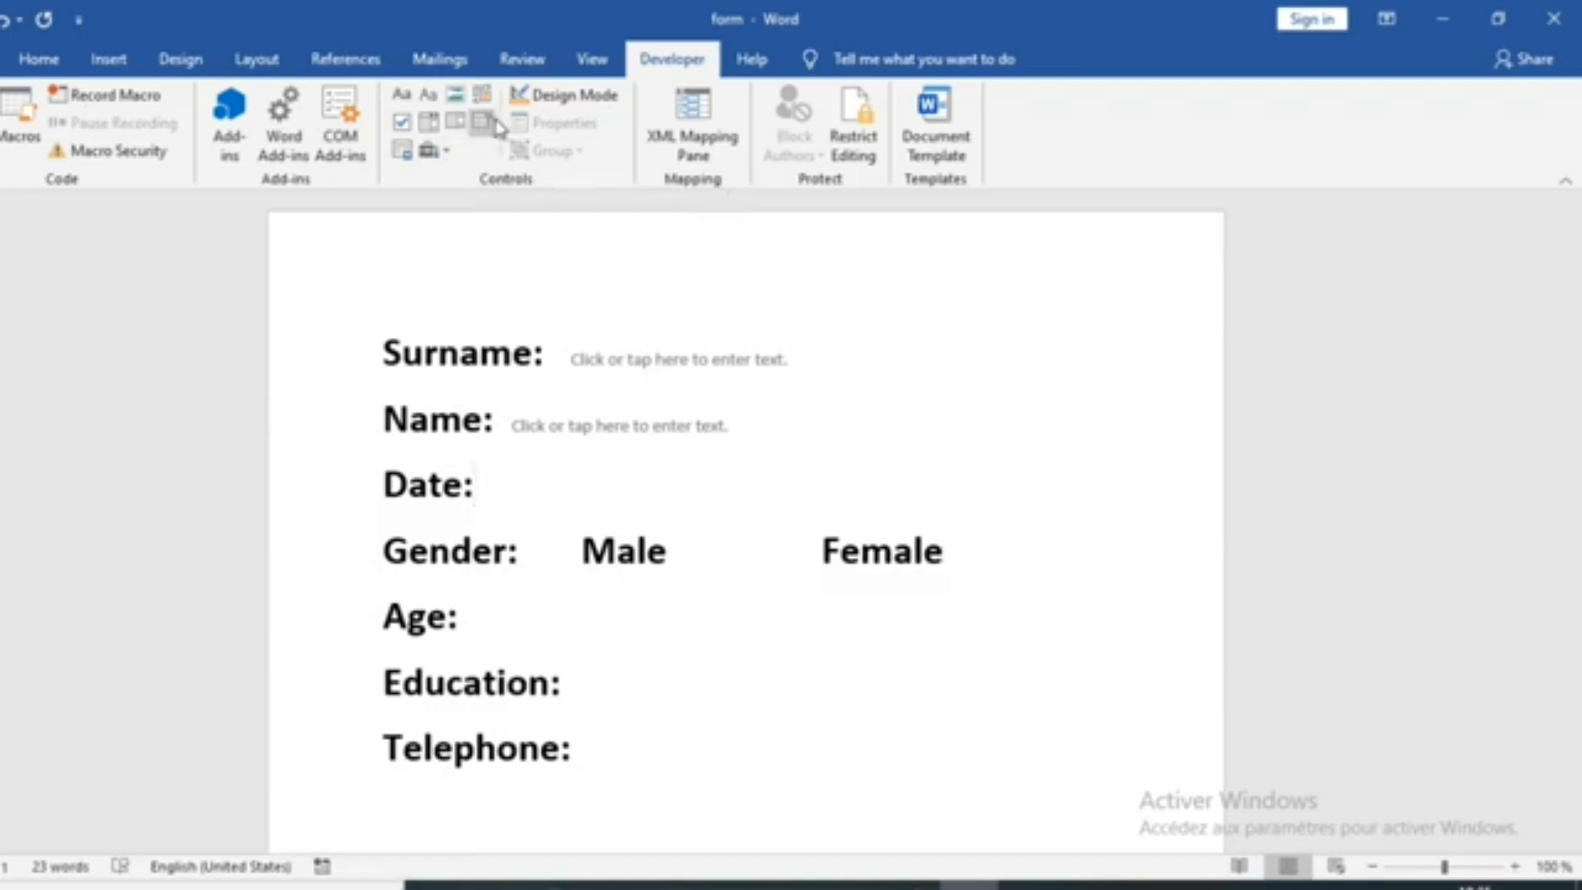
pyautogui.click(481, 122)
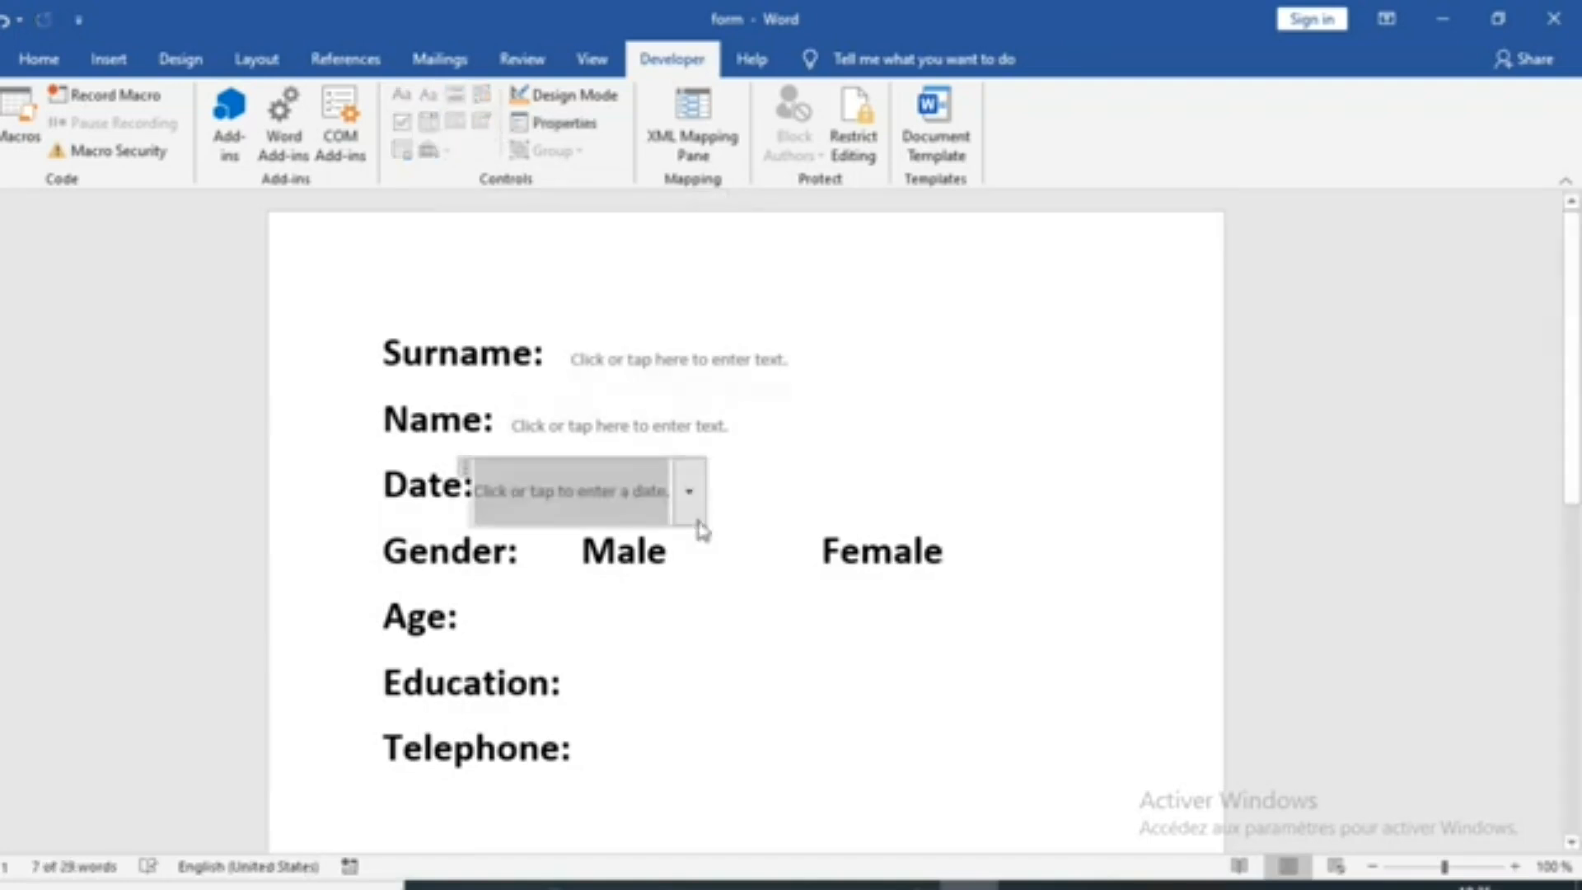
pyautogui.click(688, 492)
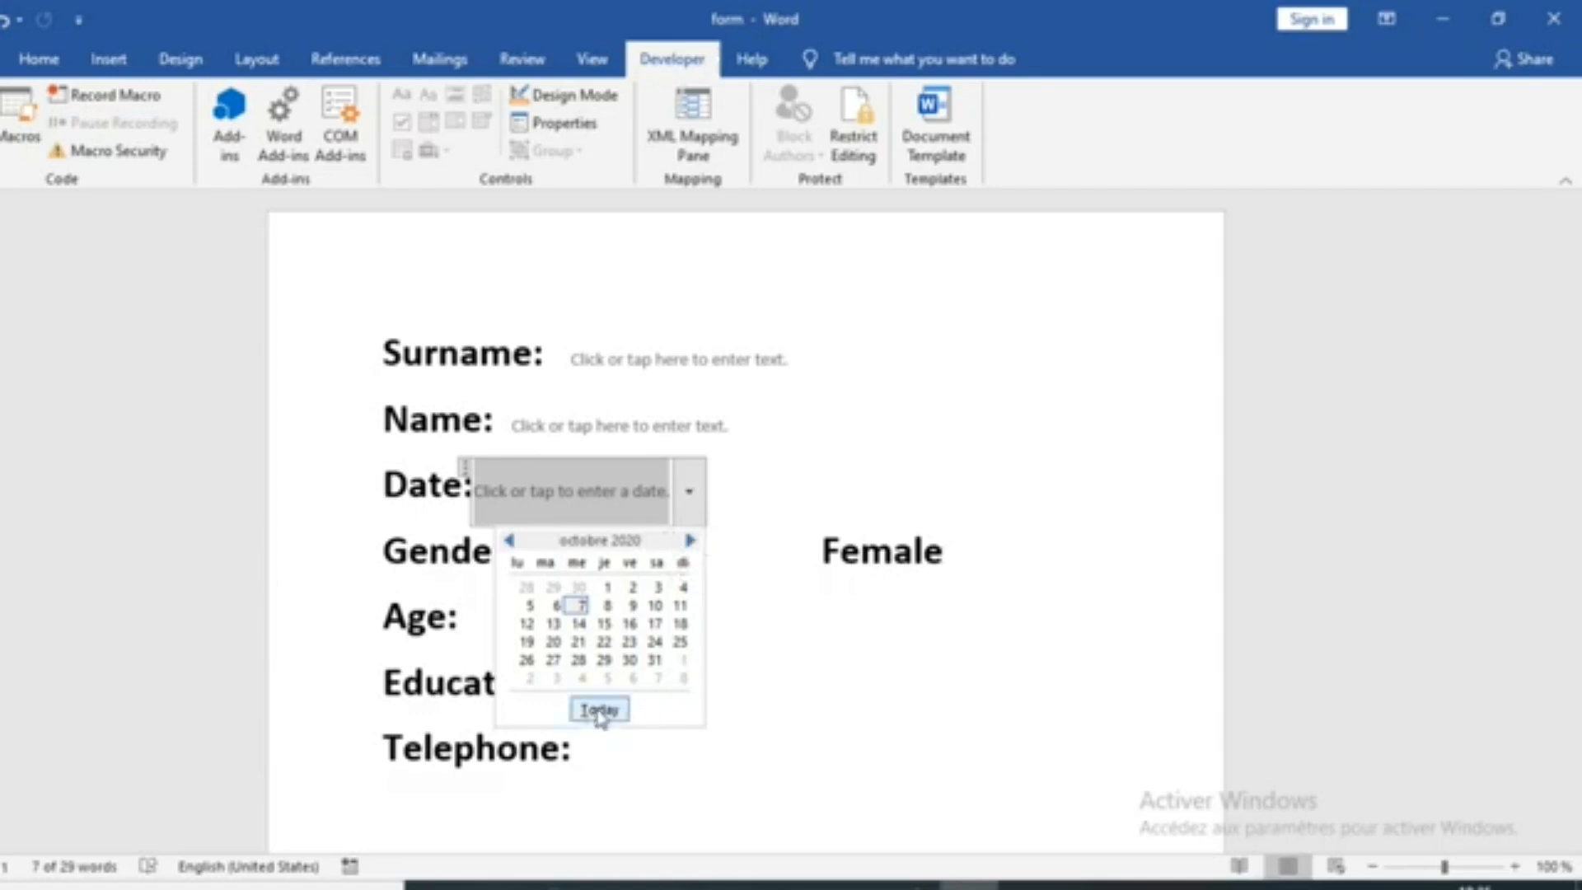
pyautogui.click(792, 470)
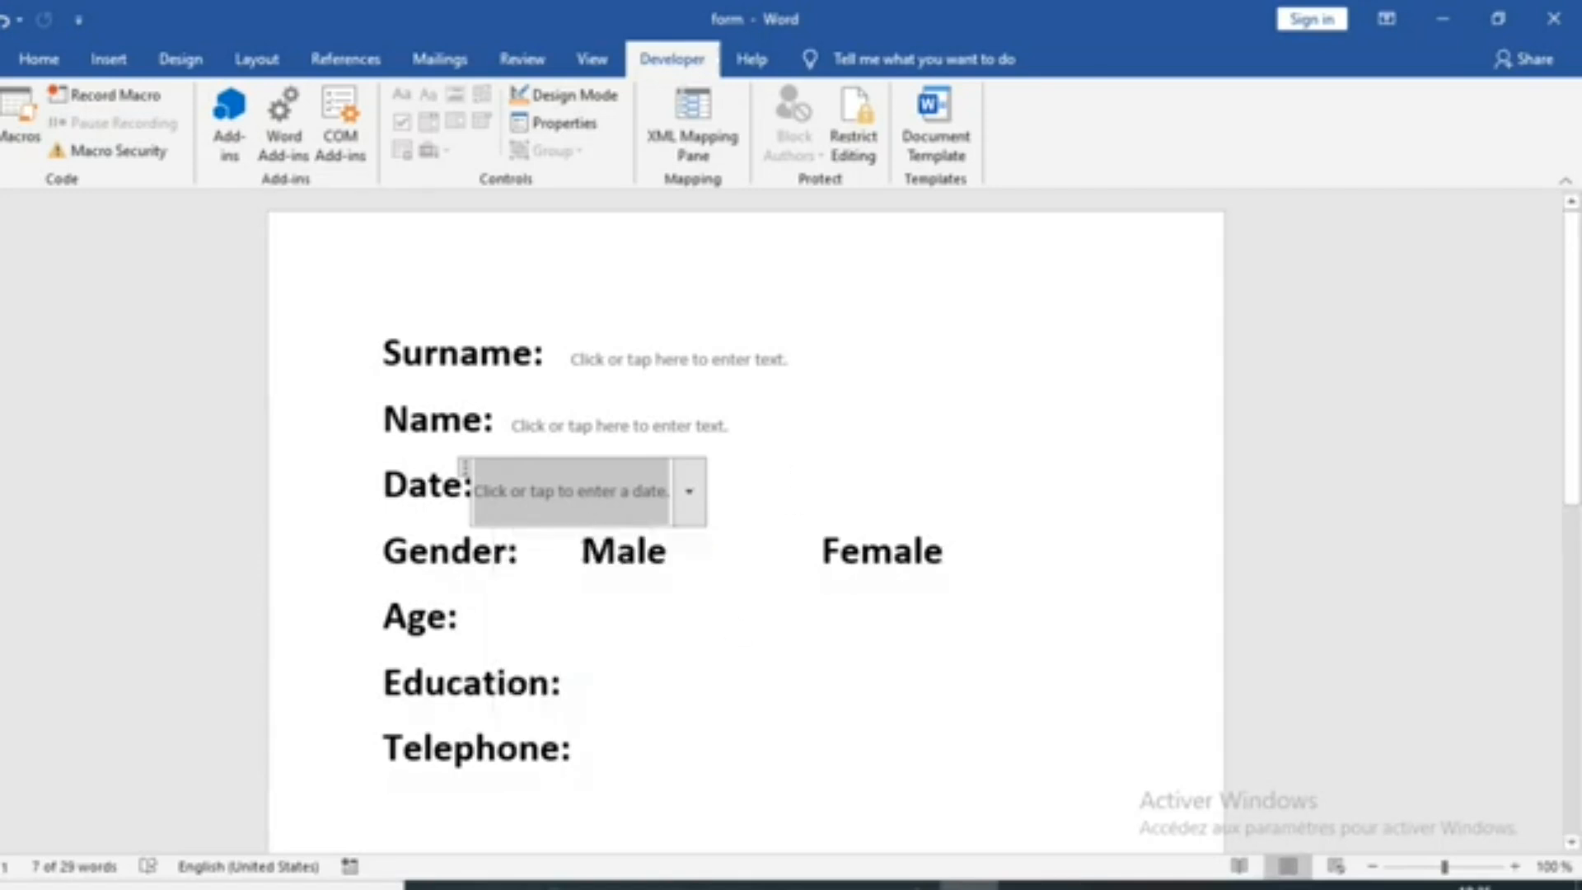
# Insert a check box content control in front of both Male and Female on the Gender line
pyautogui.click(557, 559)
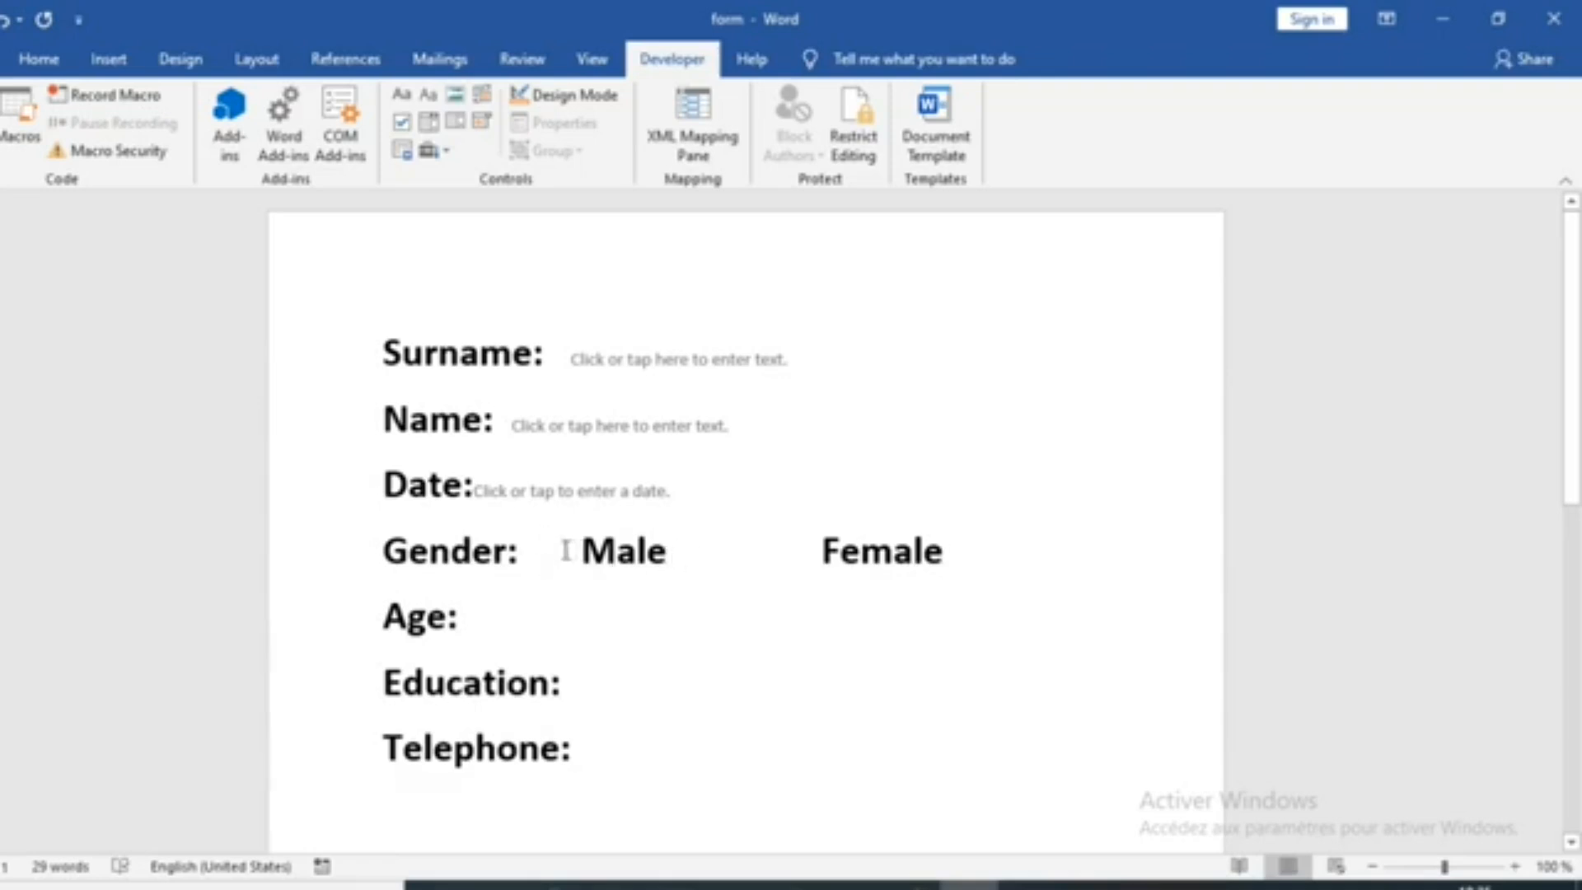
pyautogui.click(401, 126)
pyautogui.click(586, 550)
pyautogui.click(587, 550)
pyautogui.click(852, 552)
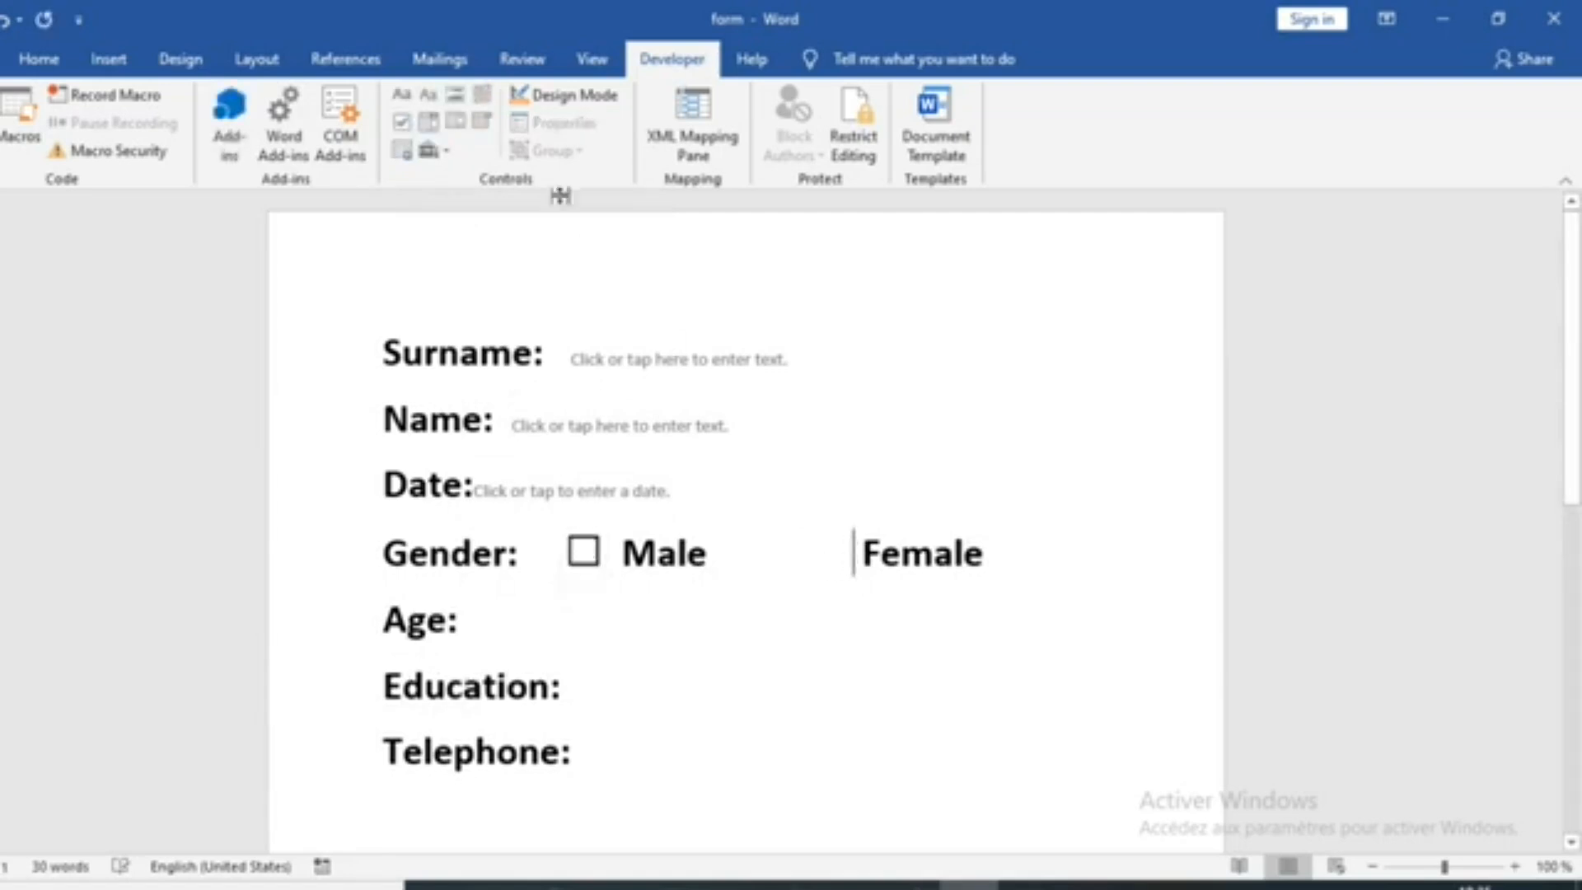
pyautogui.click(402, 123)
pyautogui.click(865, 680)
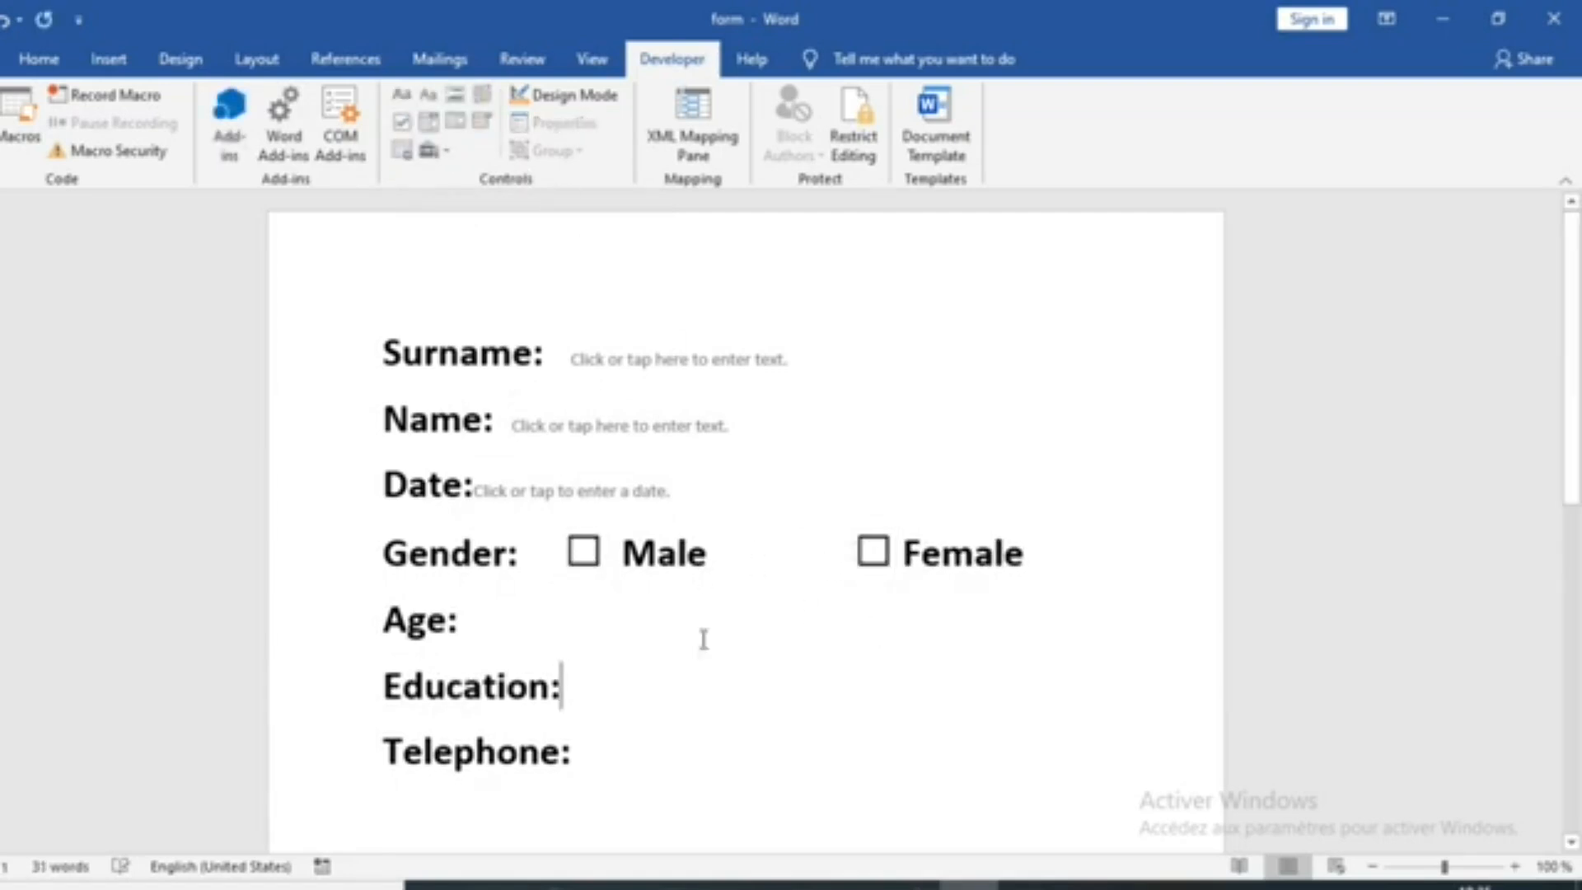
# Insert a rich text content control after the Age label and a drop-down list content control after the Education label
pyautogui.click(495, 622)
pyautogui.click(408, 102)
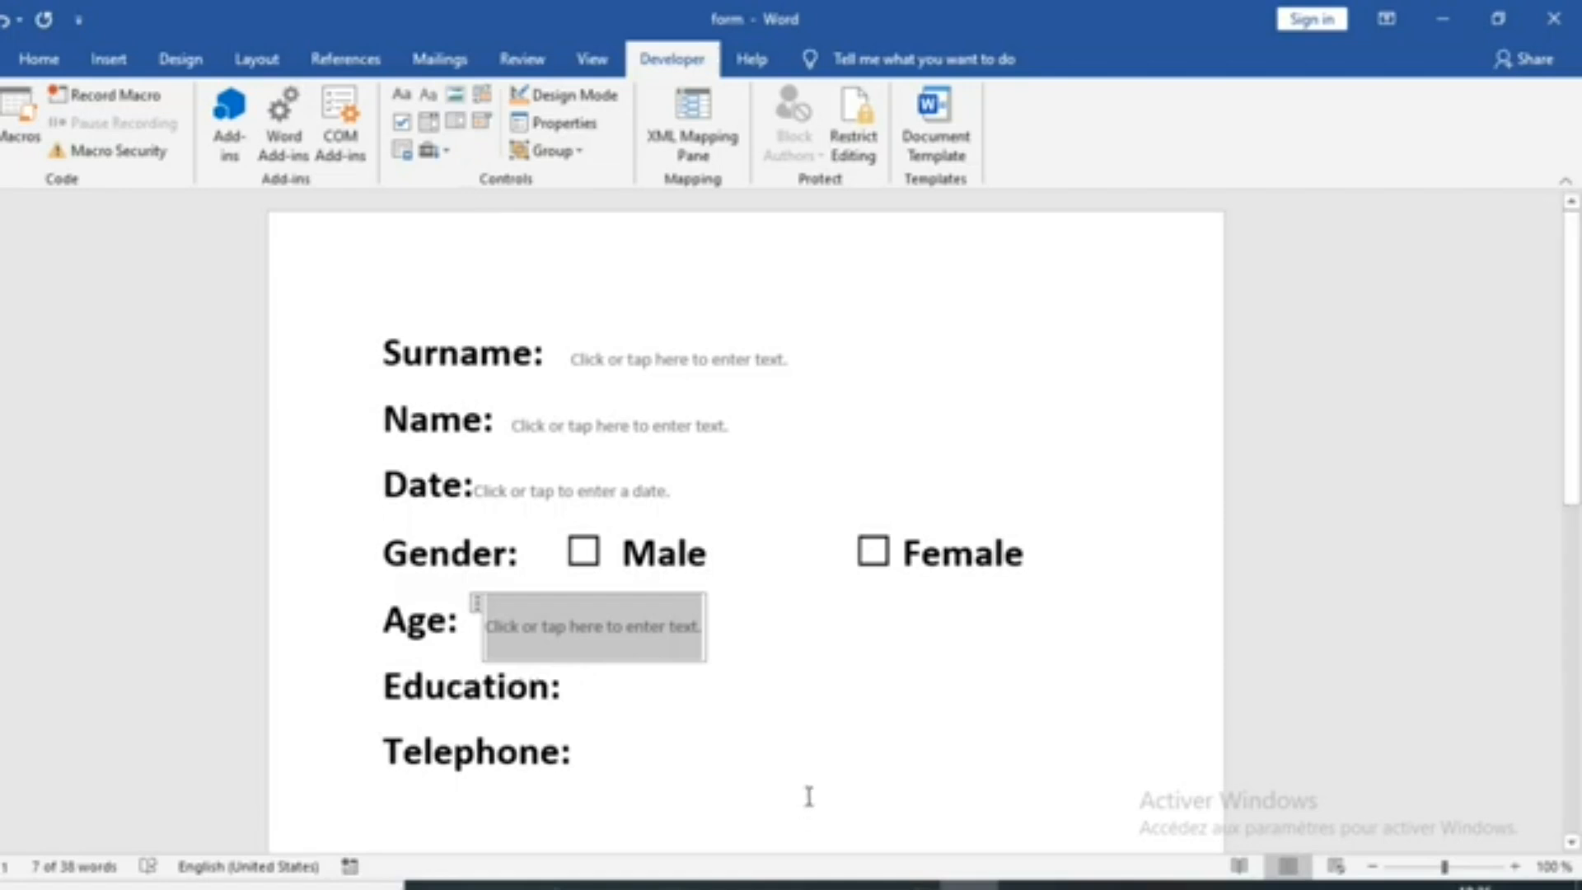
pyautogui.click(606, 691)
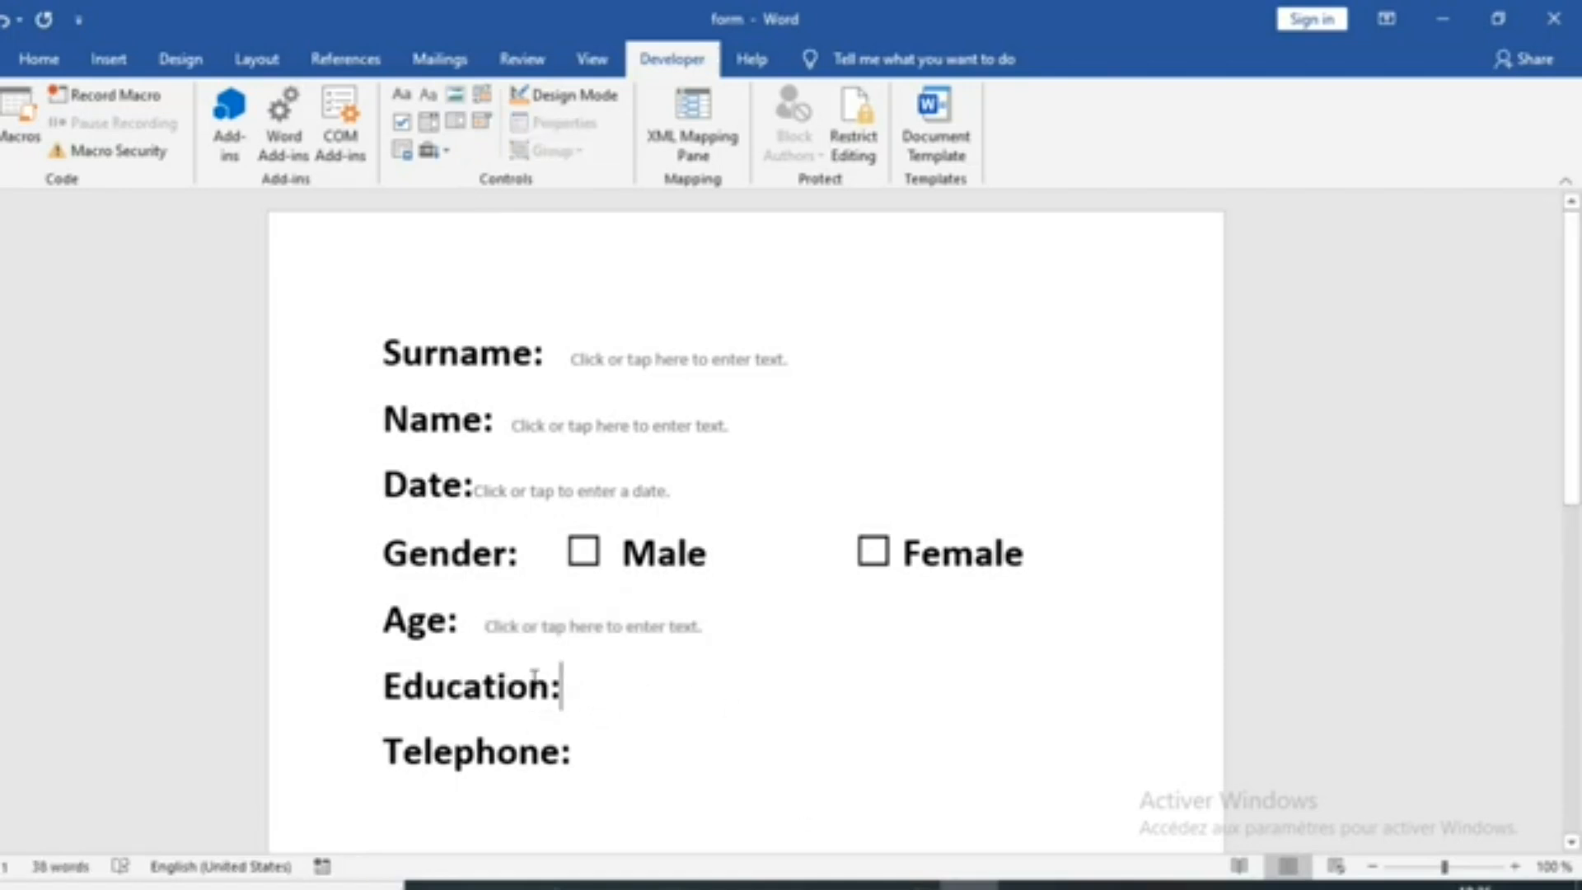
pyautogui.click(458, 127)
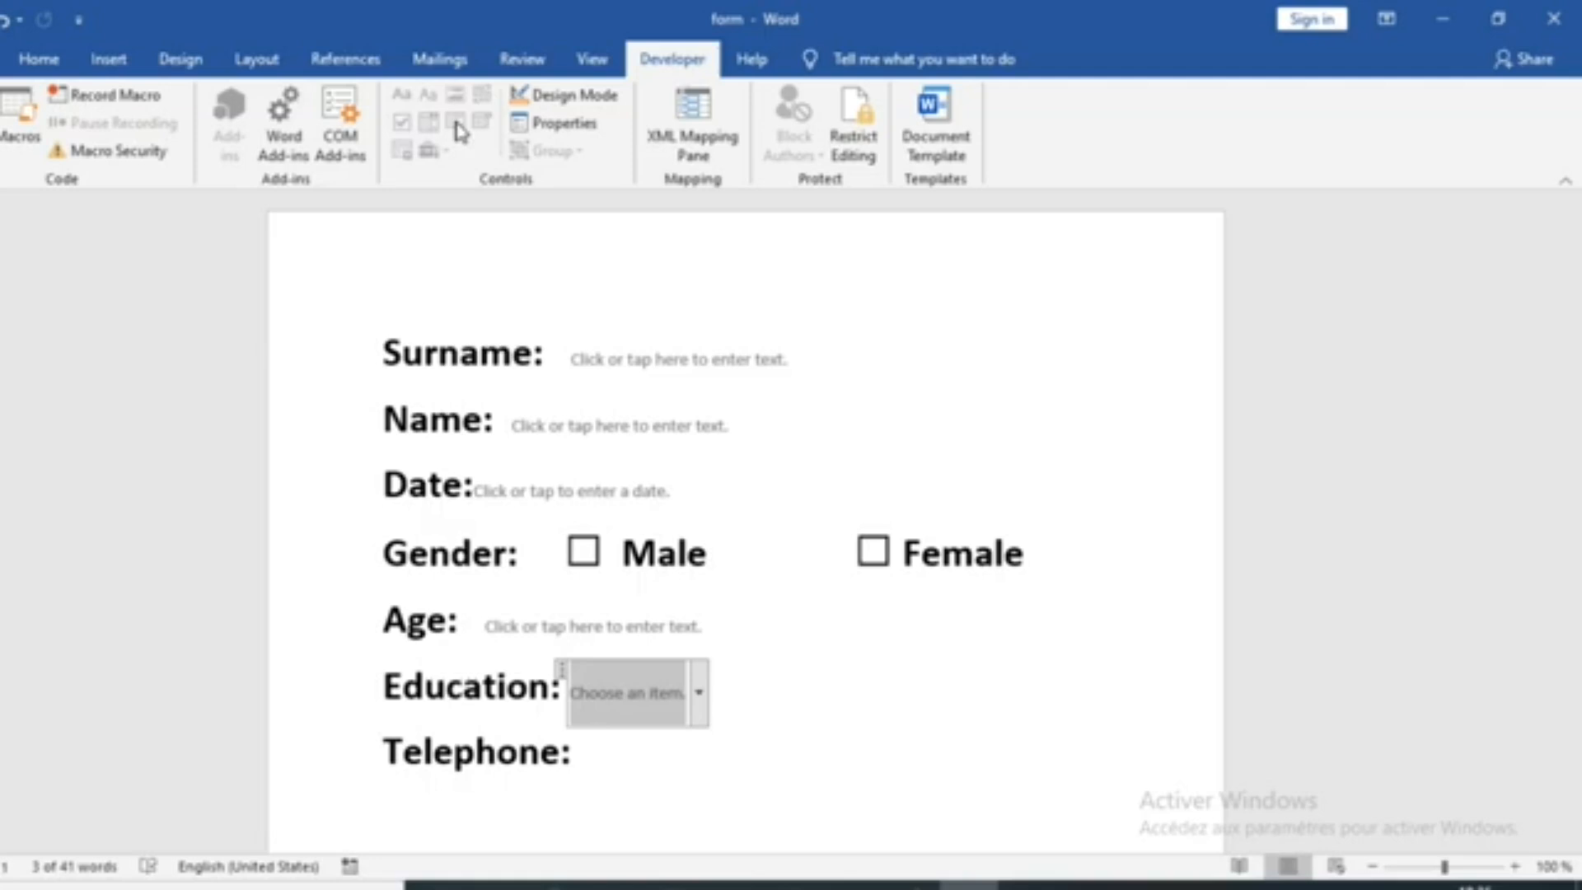
pyautogui.click(699, 695)
pyautogui.click(677, 698)
pyautogui.click(703, 695)
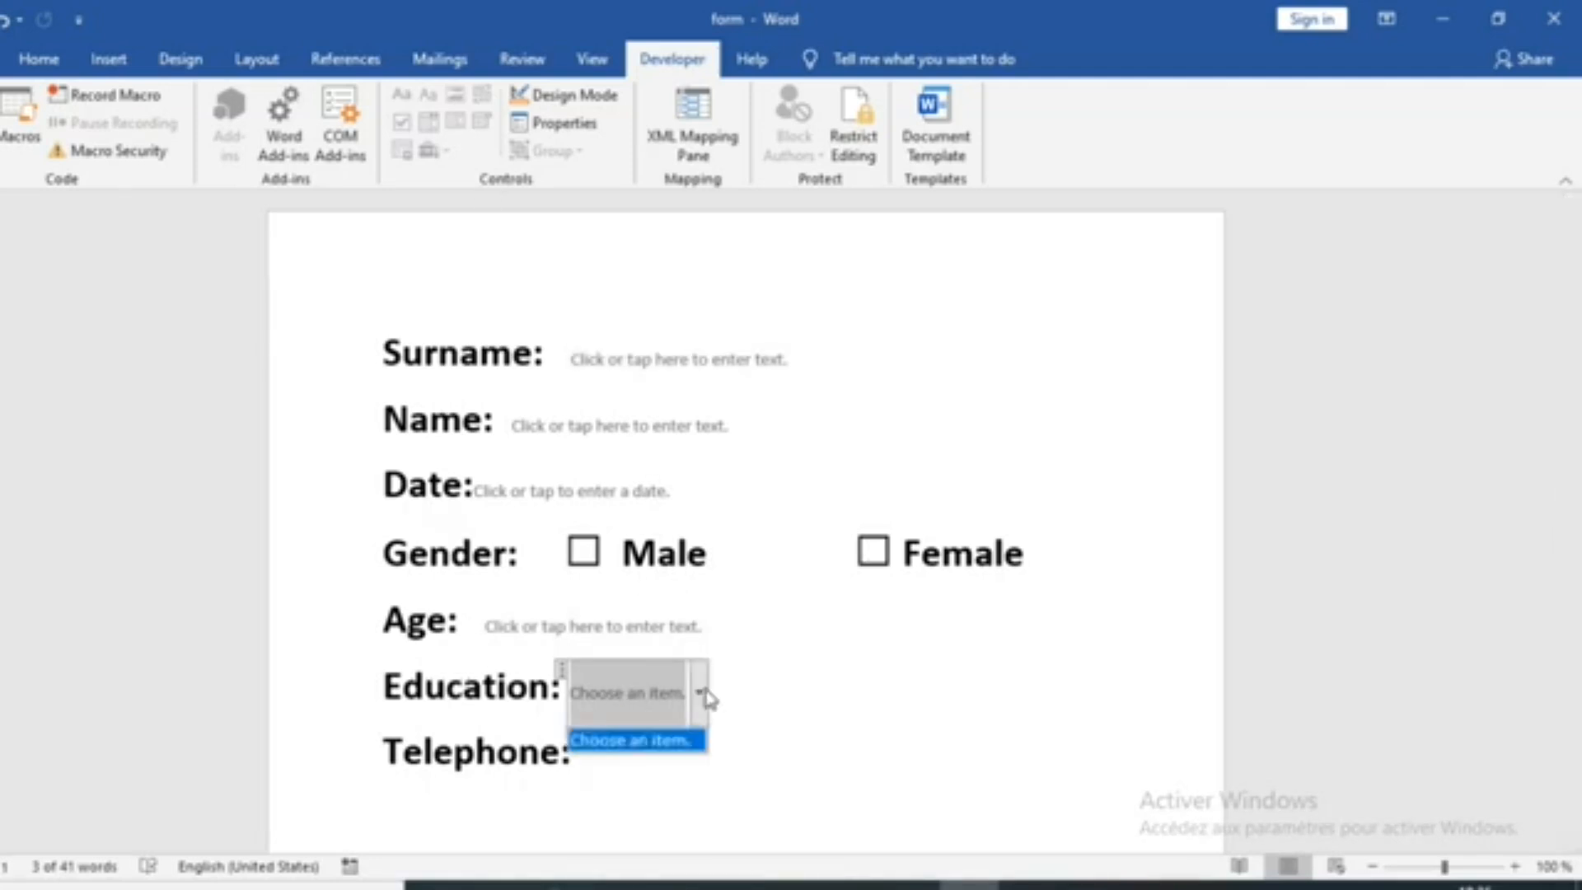
pyautogui.click(653, 702)
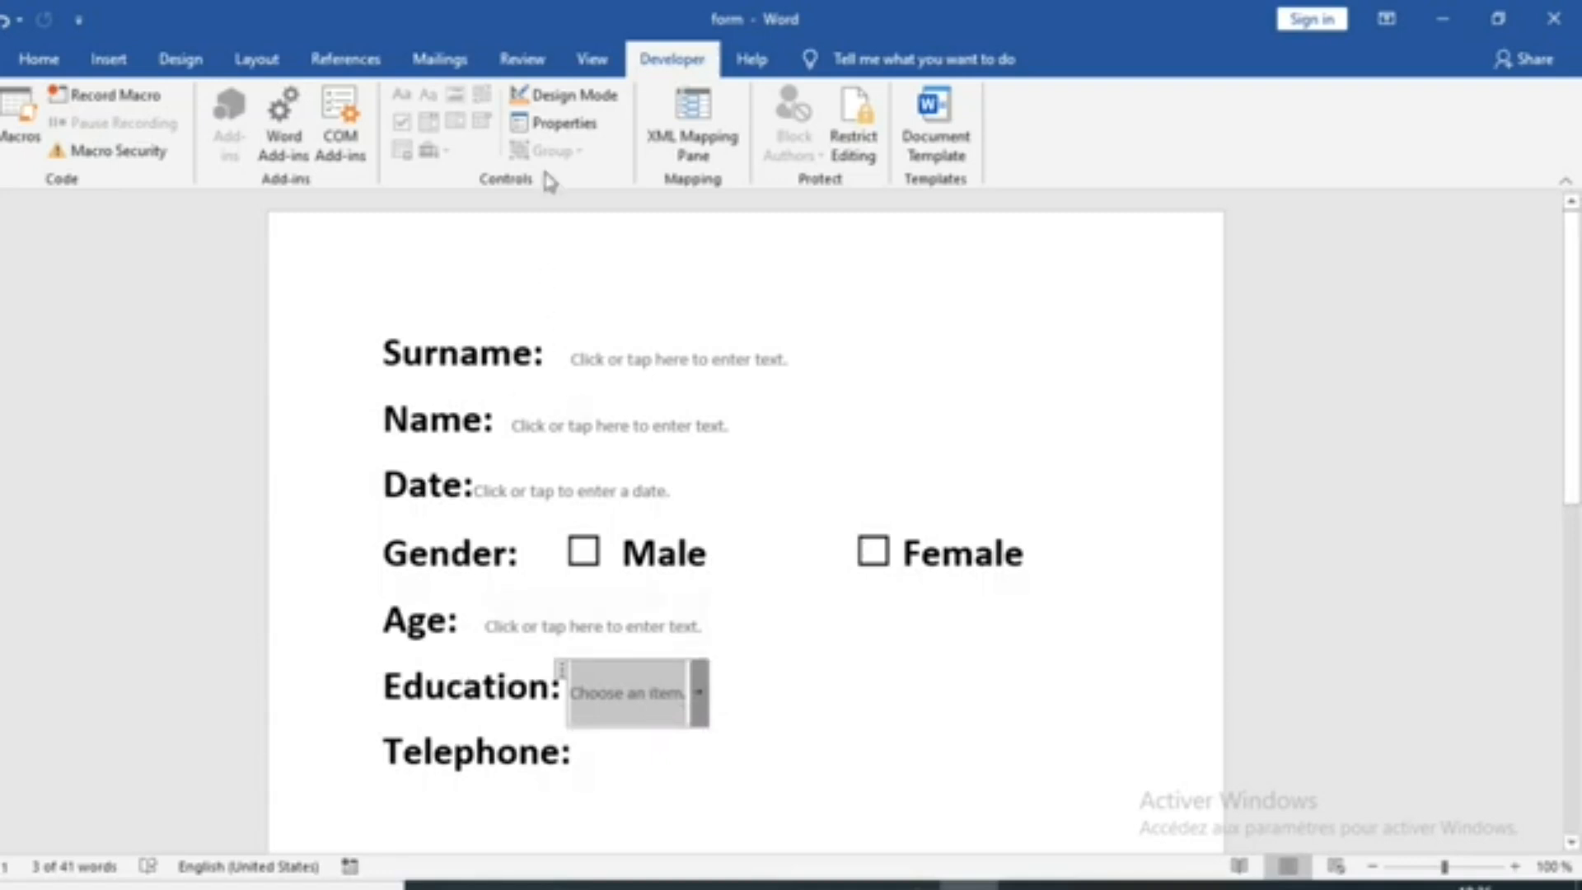
# Open the Education drop-down list's properties and add the choice "primary" with value 1
pyautogui.click(550, 125)
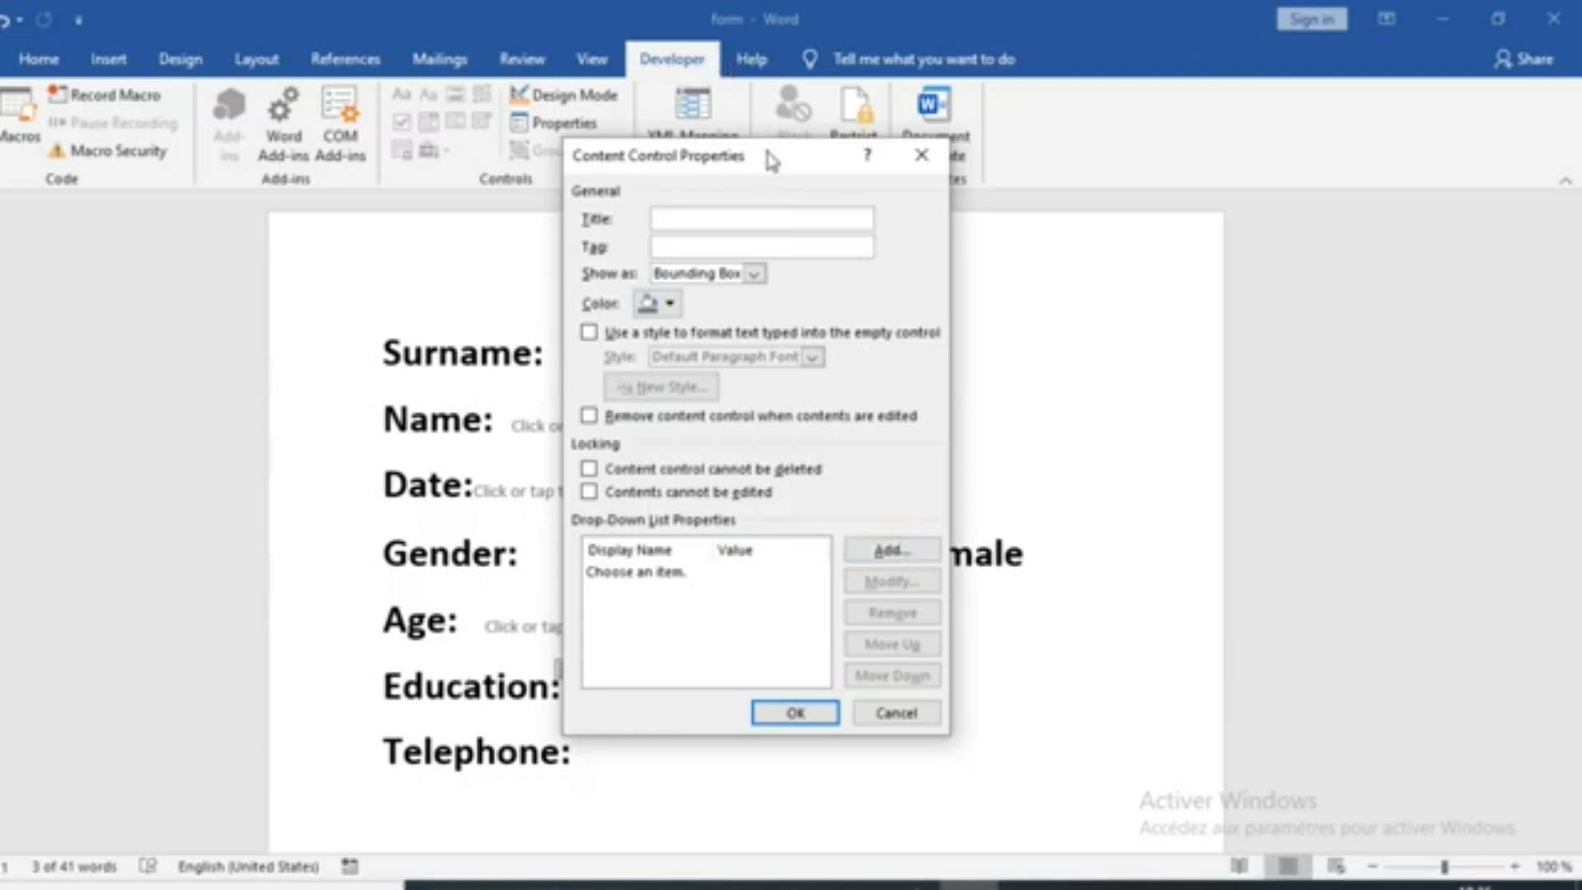
pyautogui.moveTo(771, 154); pyautogui.dragTo(966, 165)
pyautogui.click(1084, 562)
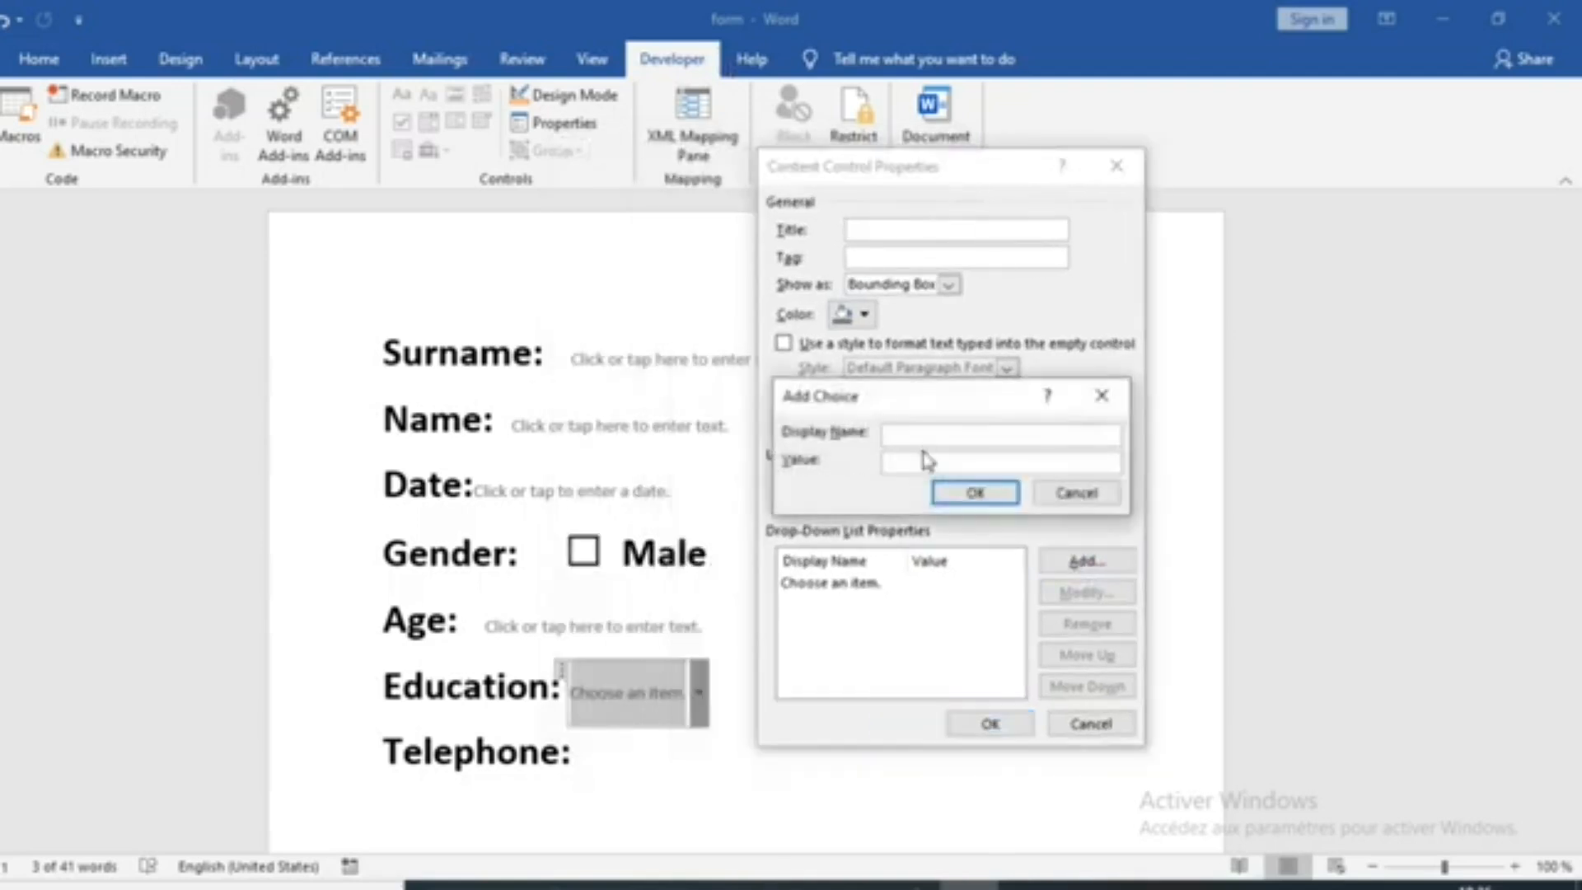
pyautogui.write('primary')
pyautogui.press('Tab')
pyautogui.write('1')
pyautogui.press('Return')
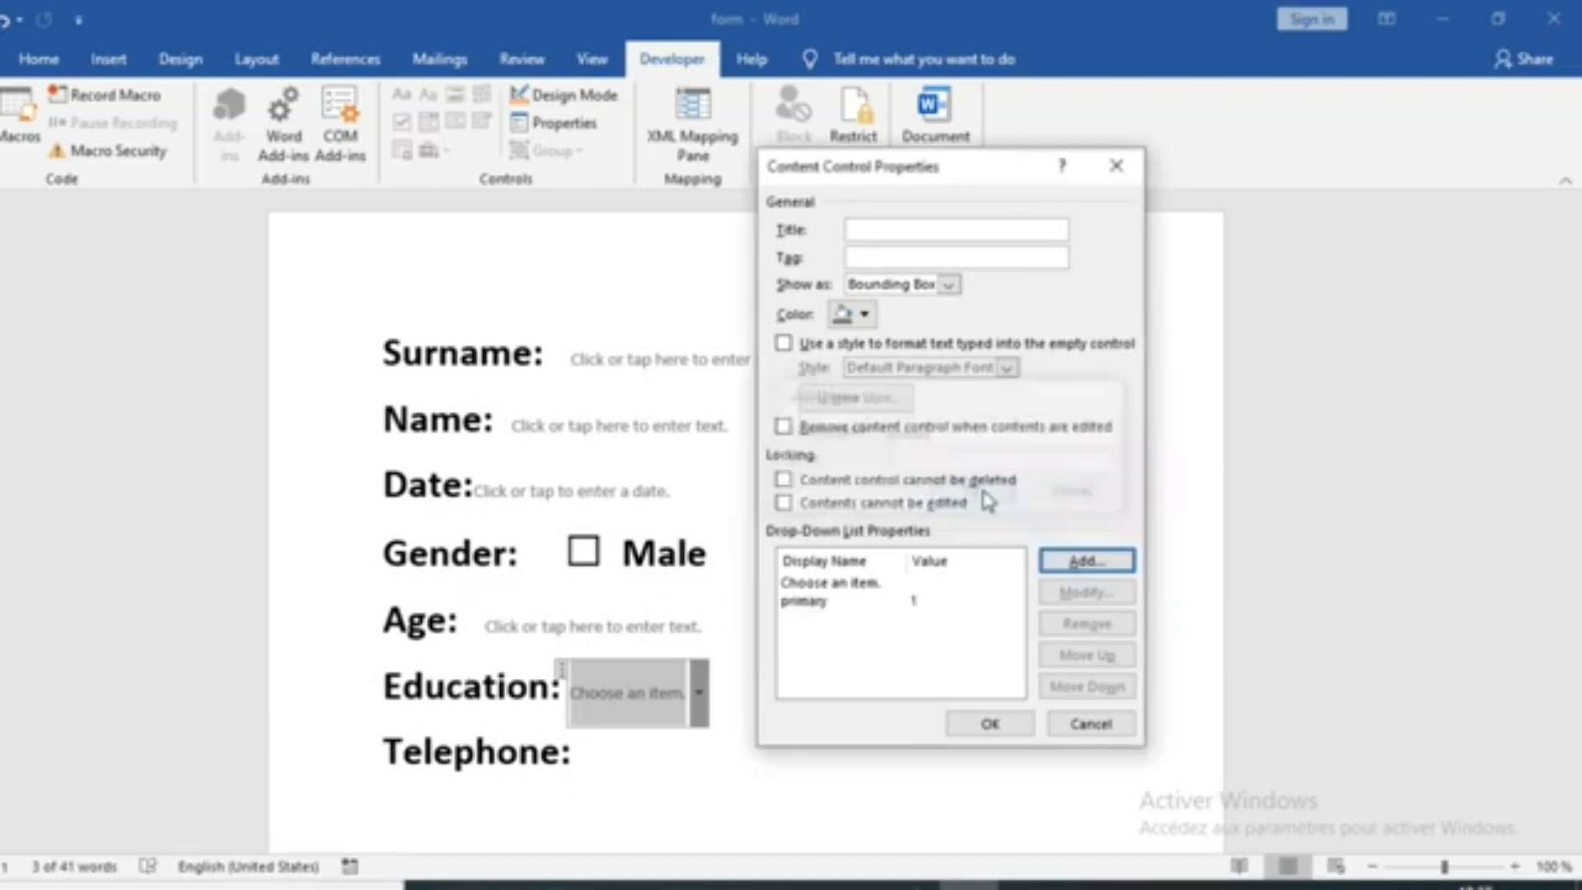
# Add the choice "Secondary" with value 2 to the Education drop-down list
pyautogui.click(1098, 570)
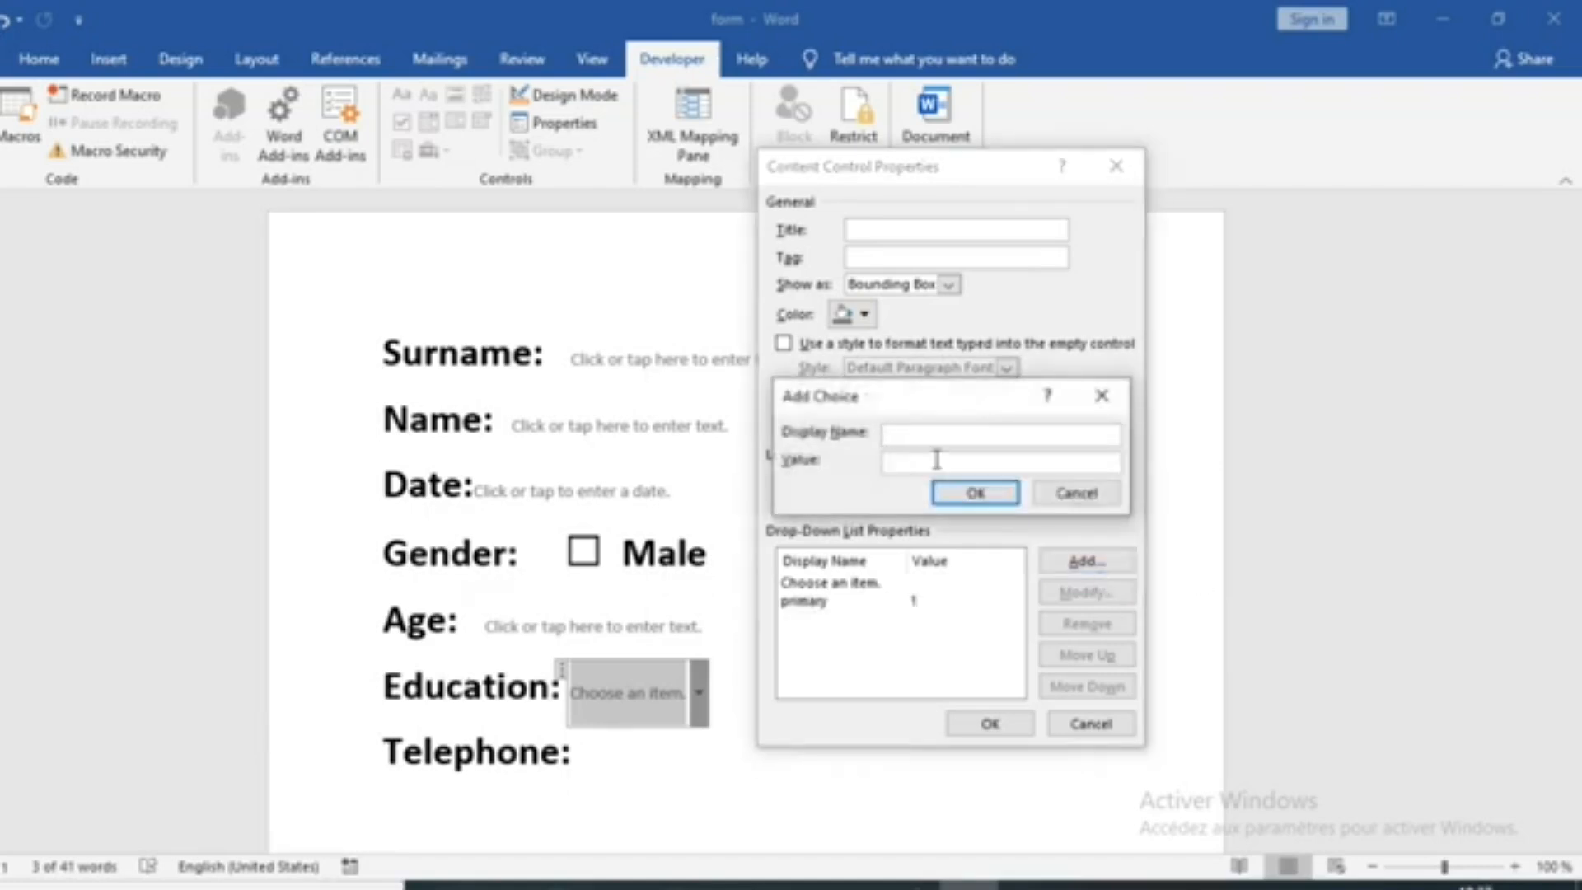
pyautogui.write('Secondary')
pyautogui.press('Tab')
pyautogui.write('2')
pyautogui.click(975, 494)
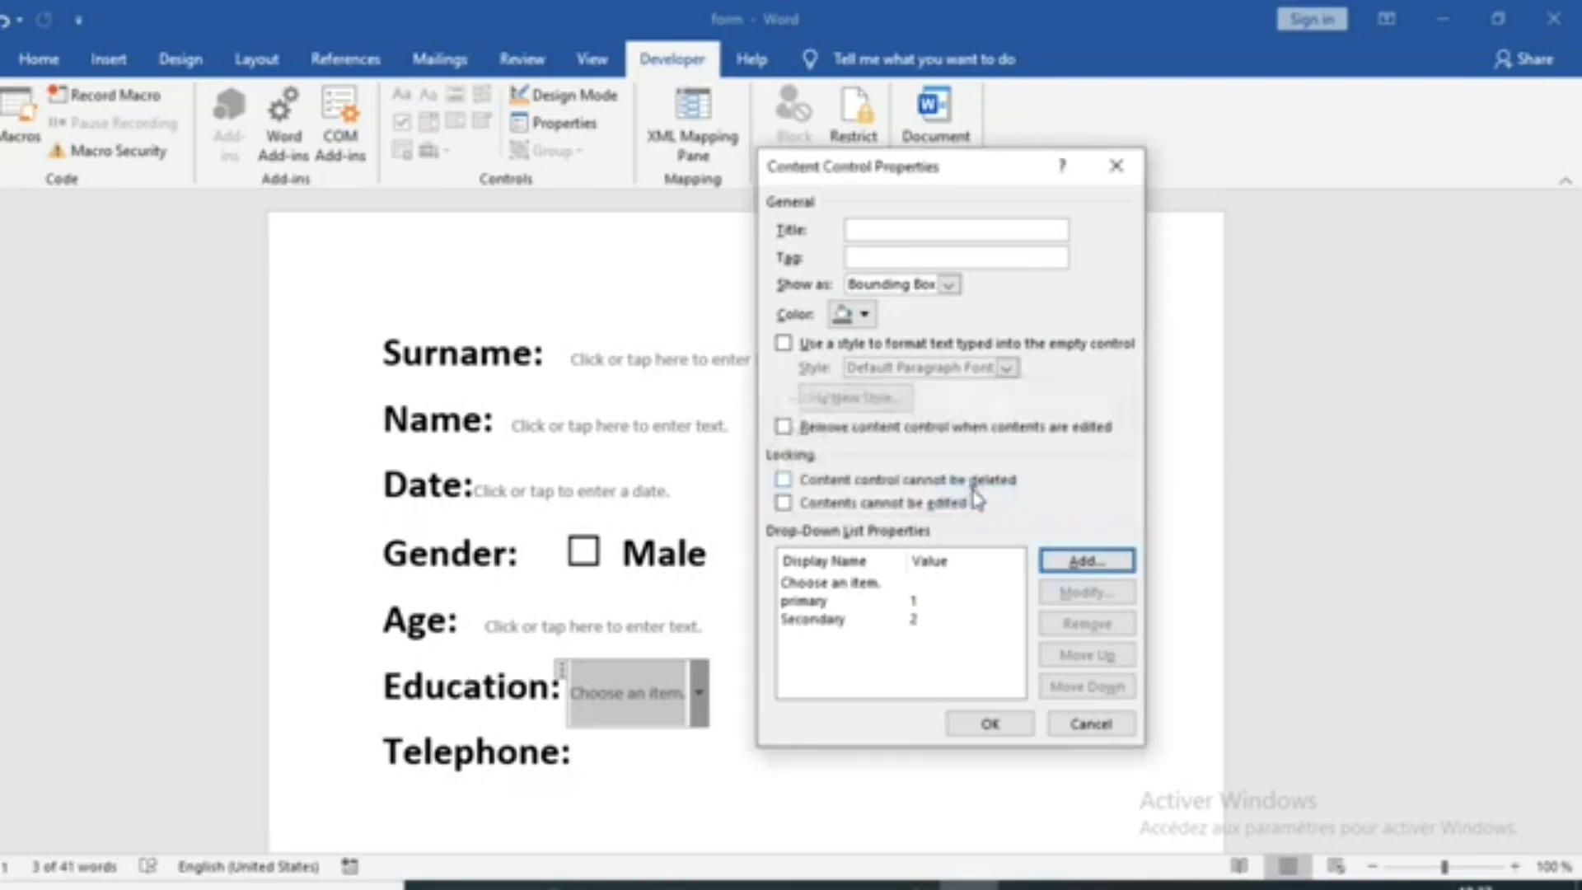
# Add the choice "College" with value 3 to the Education drop-down list
pyautogui.click(1088, 562)
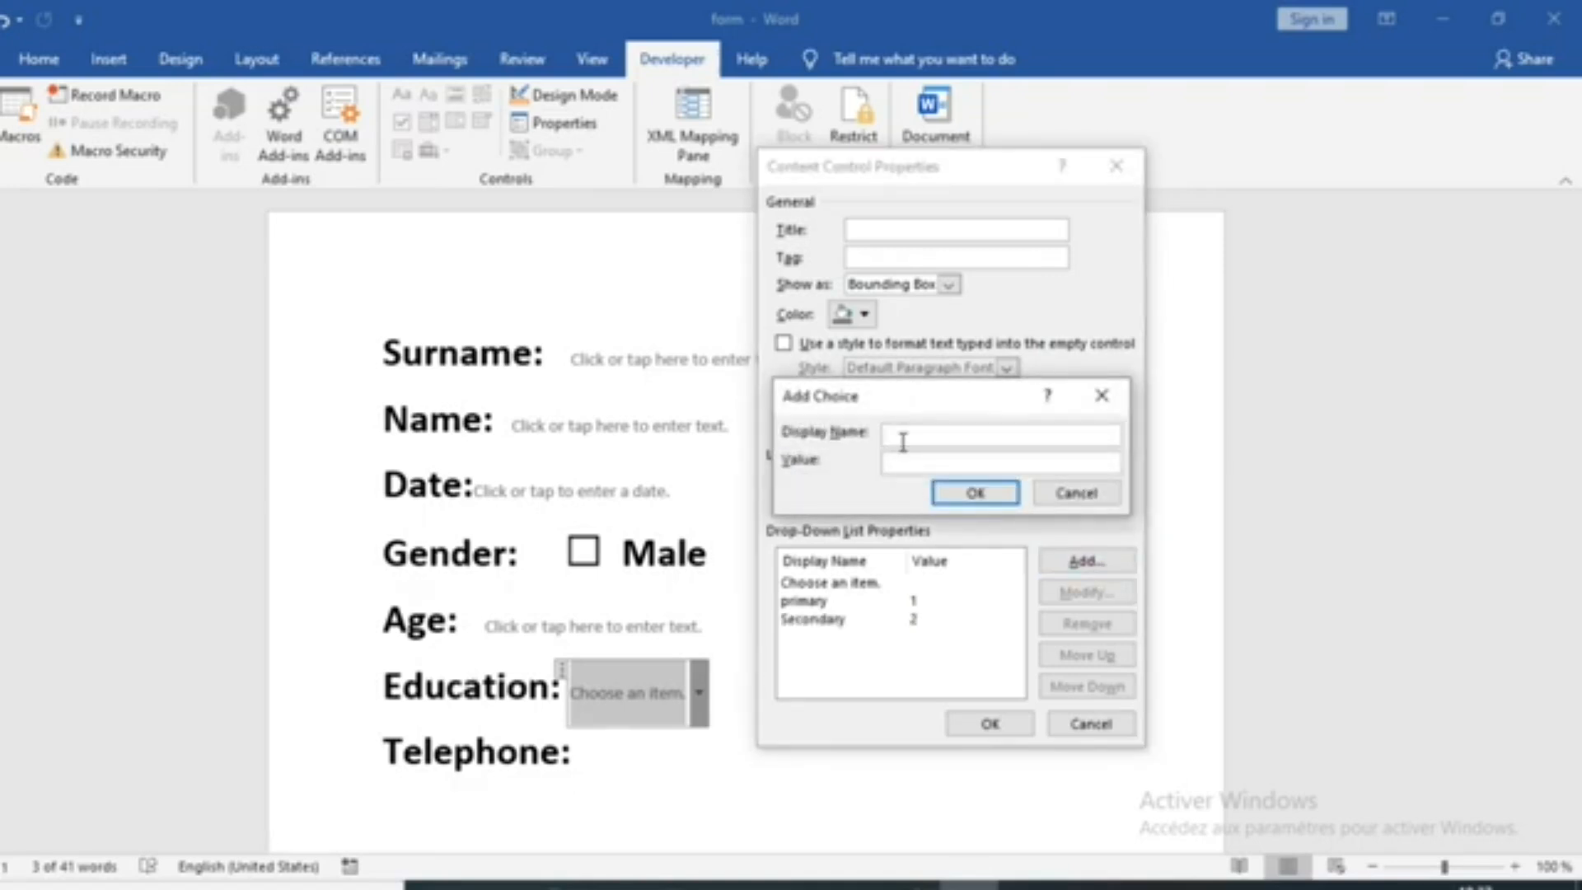
pyautogui.write('College')
pyautogui.press('Tab')
pyautogui.write('3')
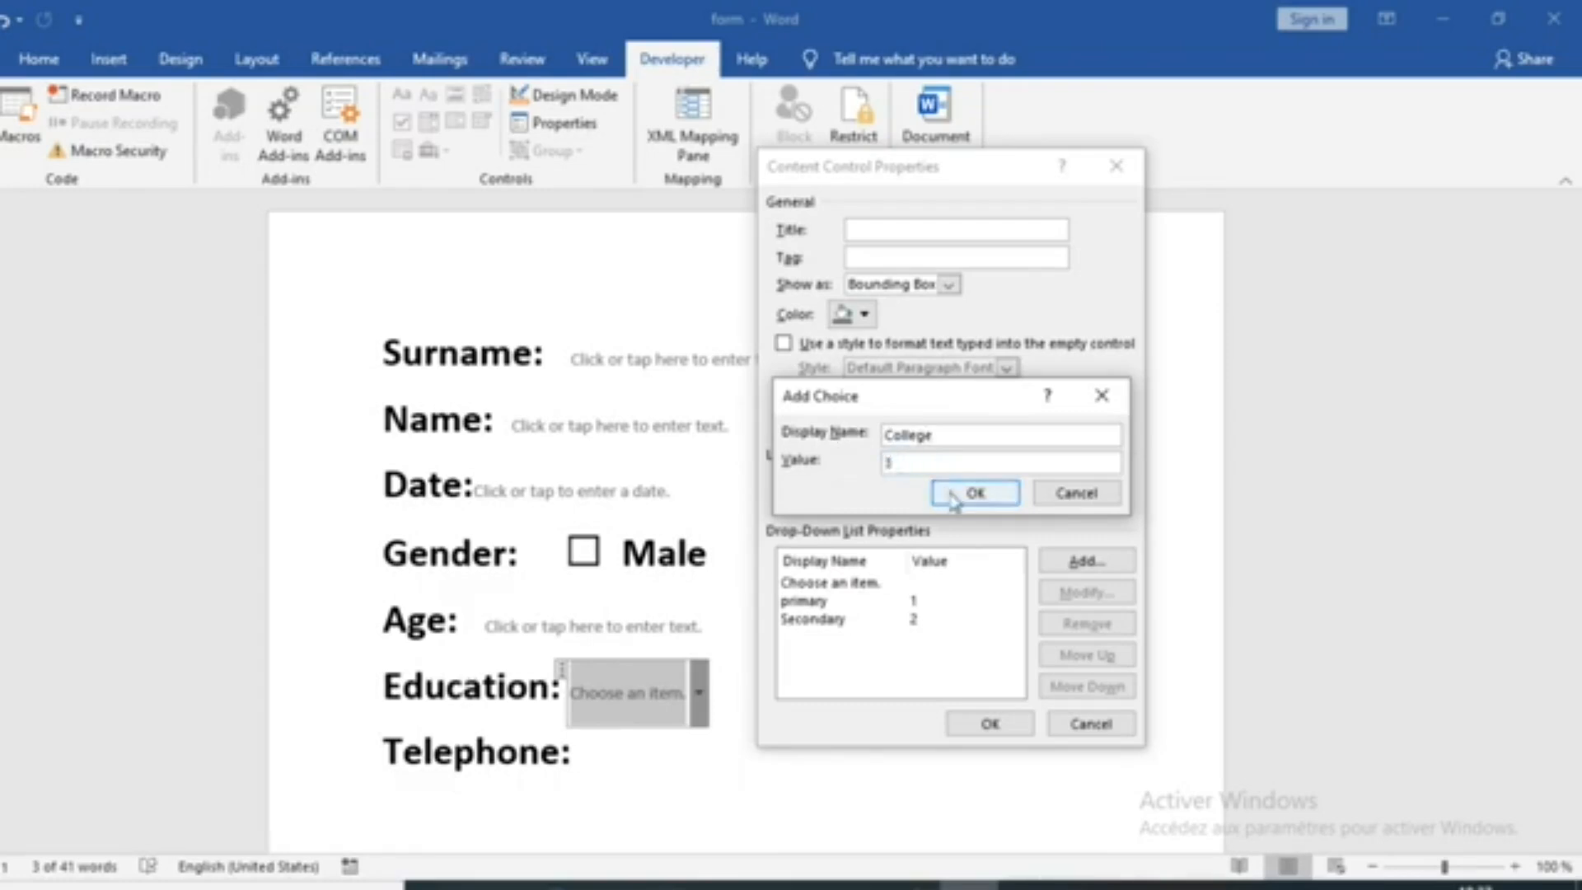
pyautogui.click(997, 493)
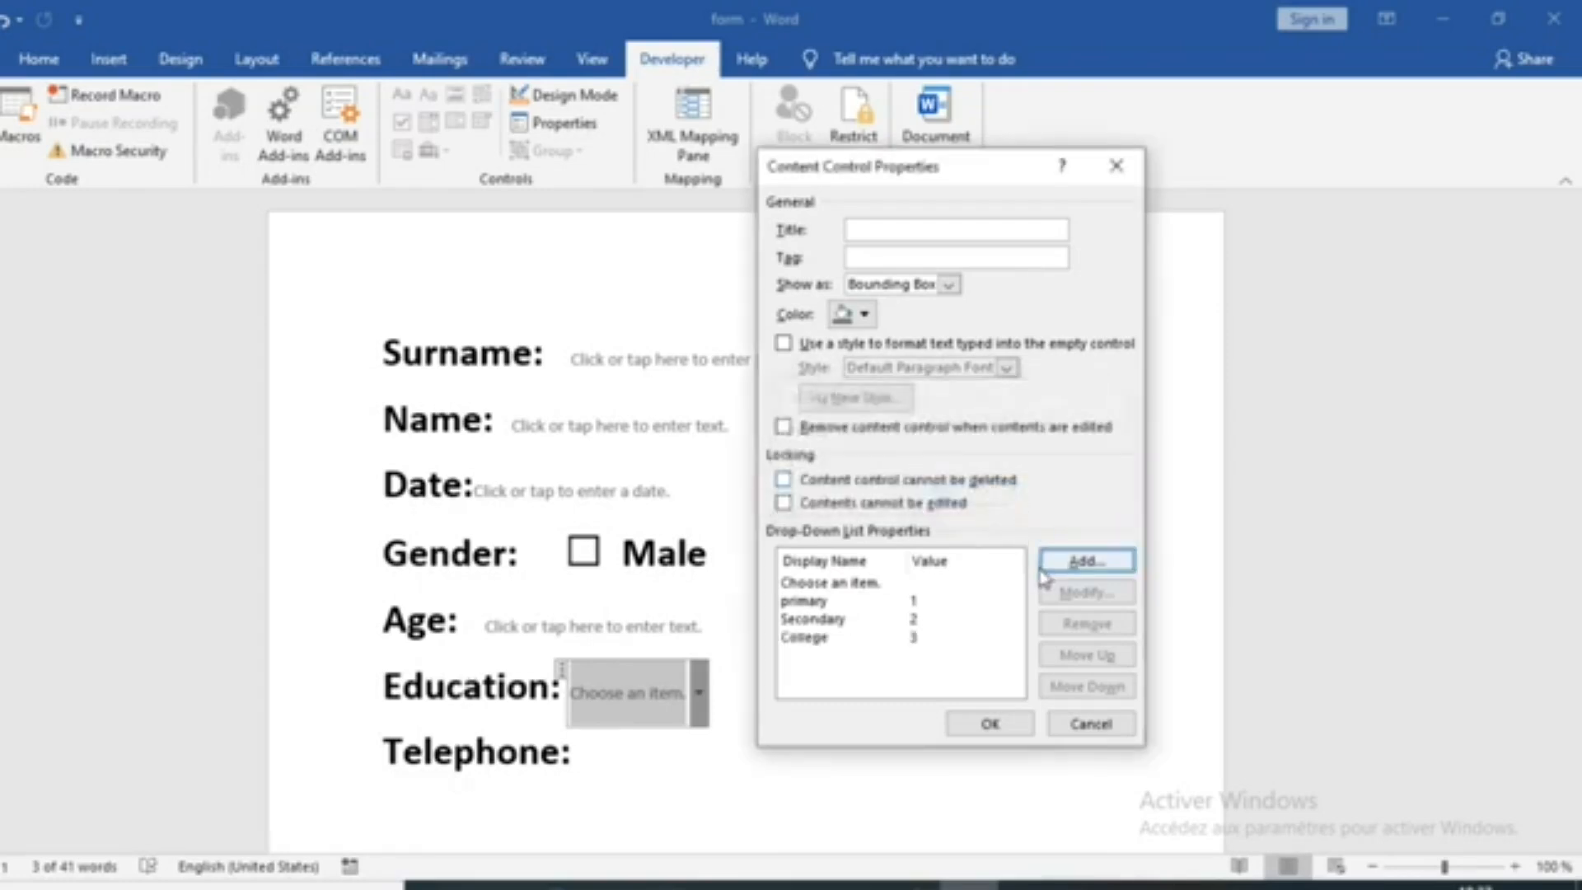
# Add the choice "No education" with value 0 to the Education drop-down list
pyautogui.click(1089, 562)
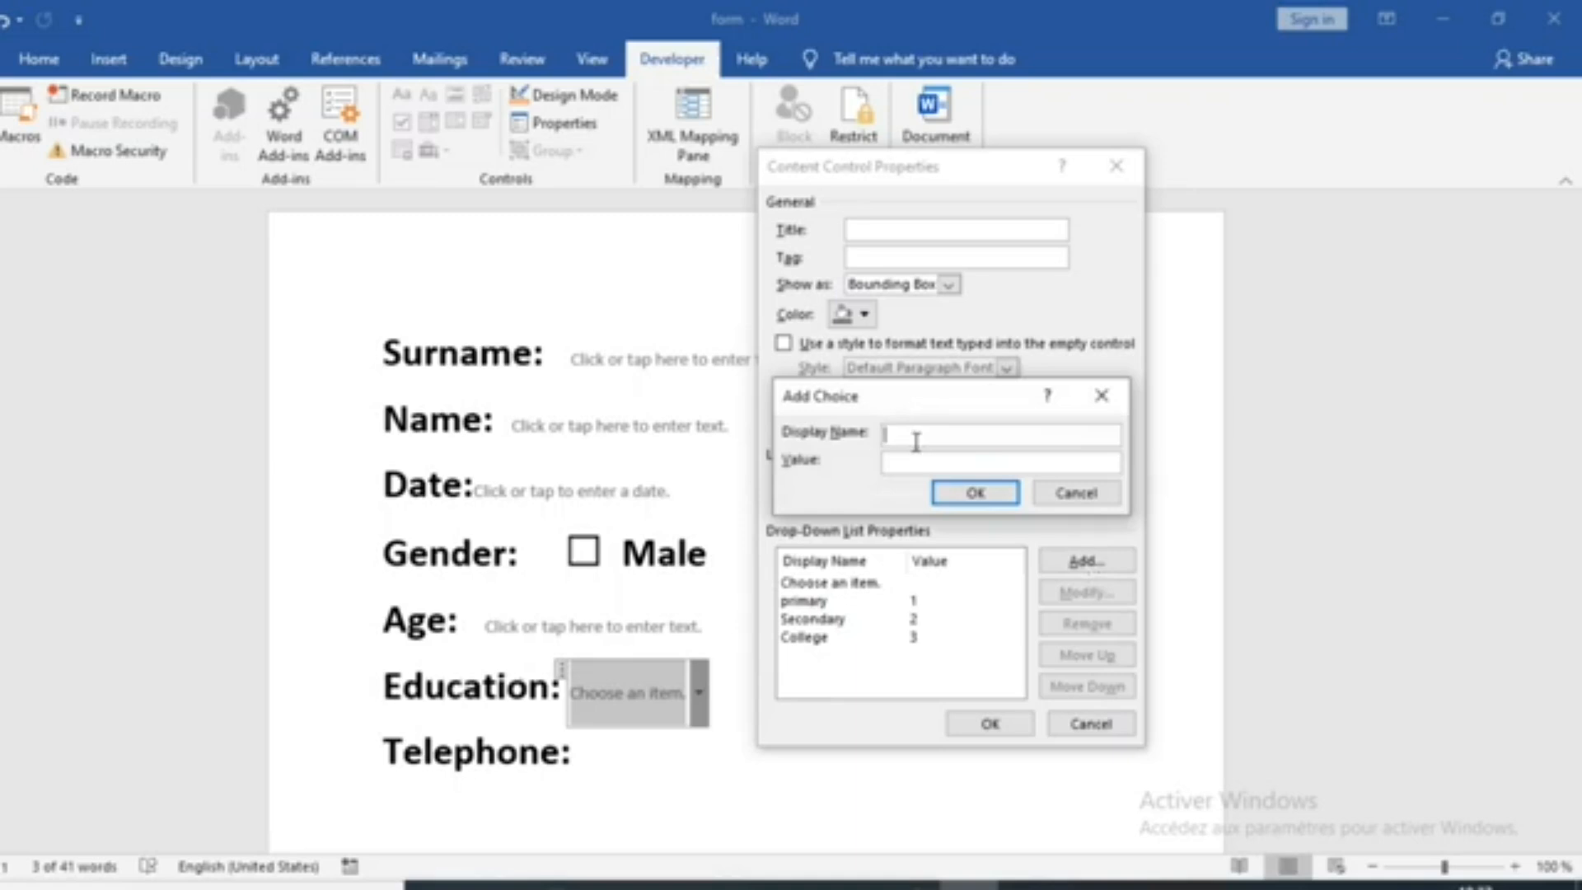
pyautogui.write('No education')
pyautogui.press('Tab')
pyautogui.write('0')
pyautogui.click(975, 493)
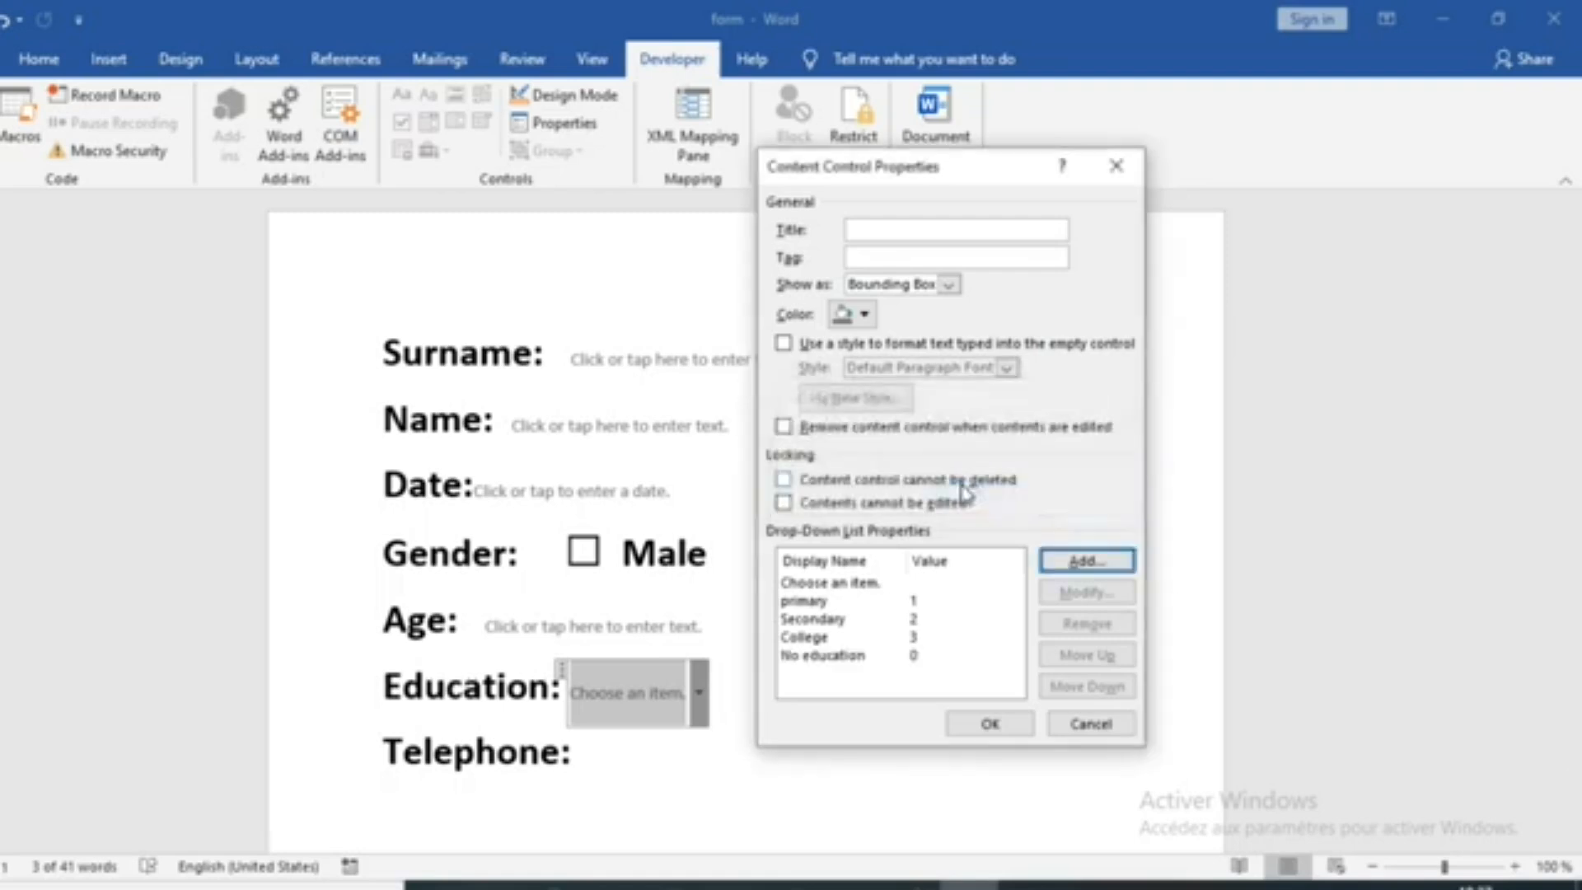
# Move the "No education" choice above "primary", apply the list properties and preview the Education choices
pyautogui.click(847, 657)
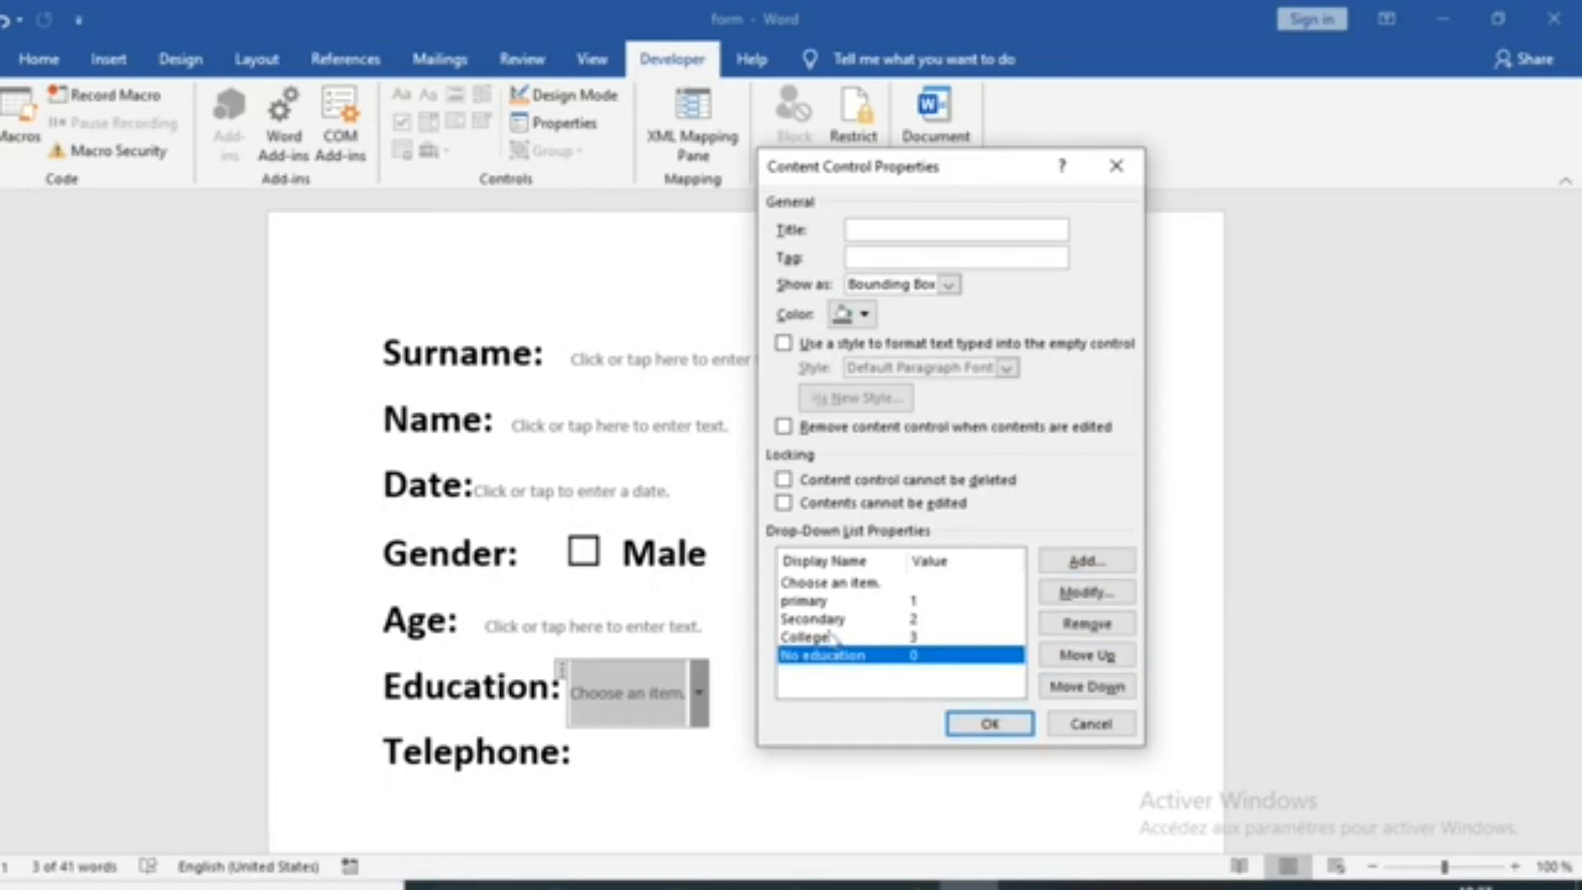
pyautogui.click(1094, 656)
pyautogui.click(1094, 657)
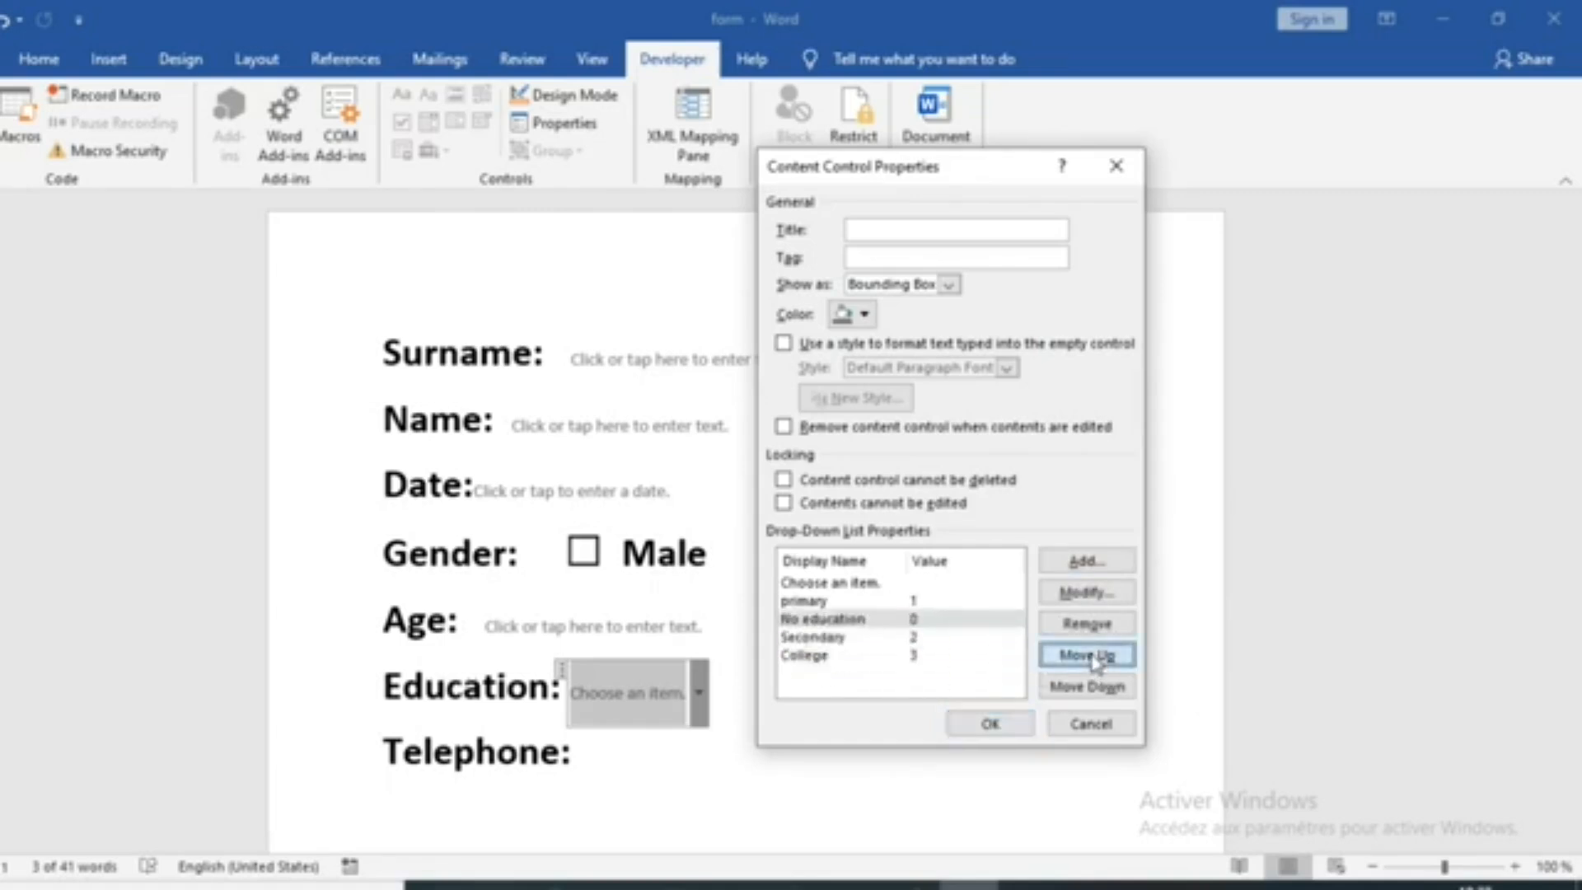
pyautogui.click(1094, 656)
pyautogui.click(990, 725)
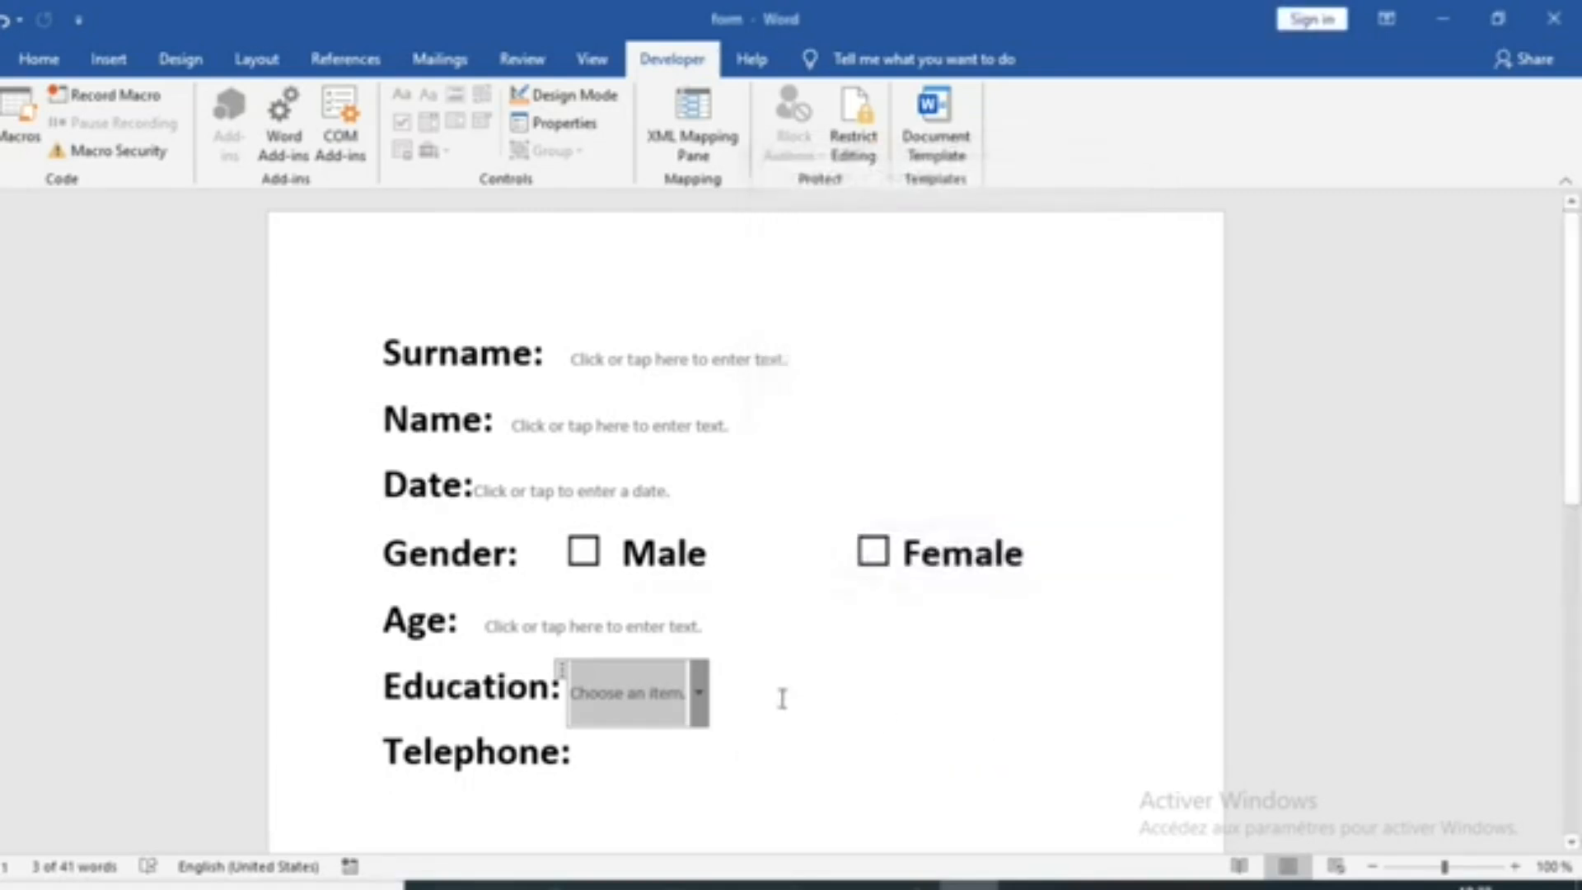
pyautogui.click(700, 694)
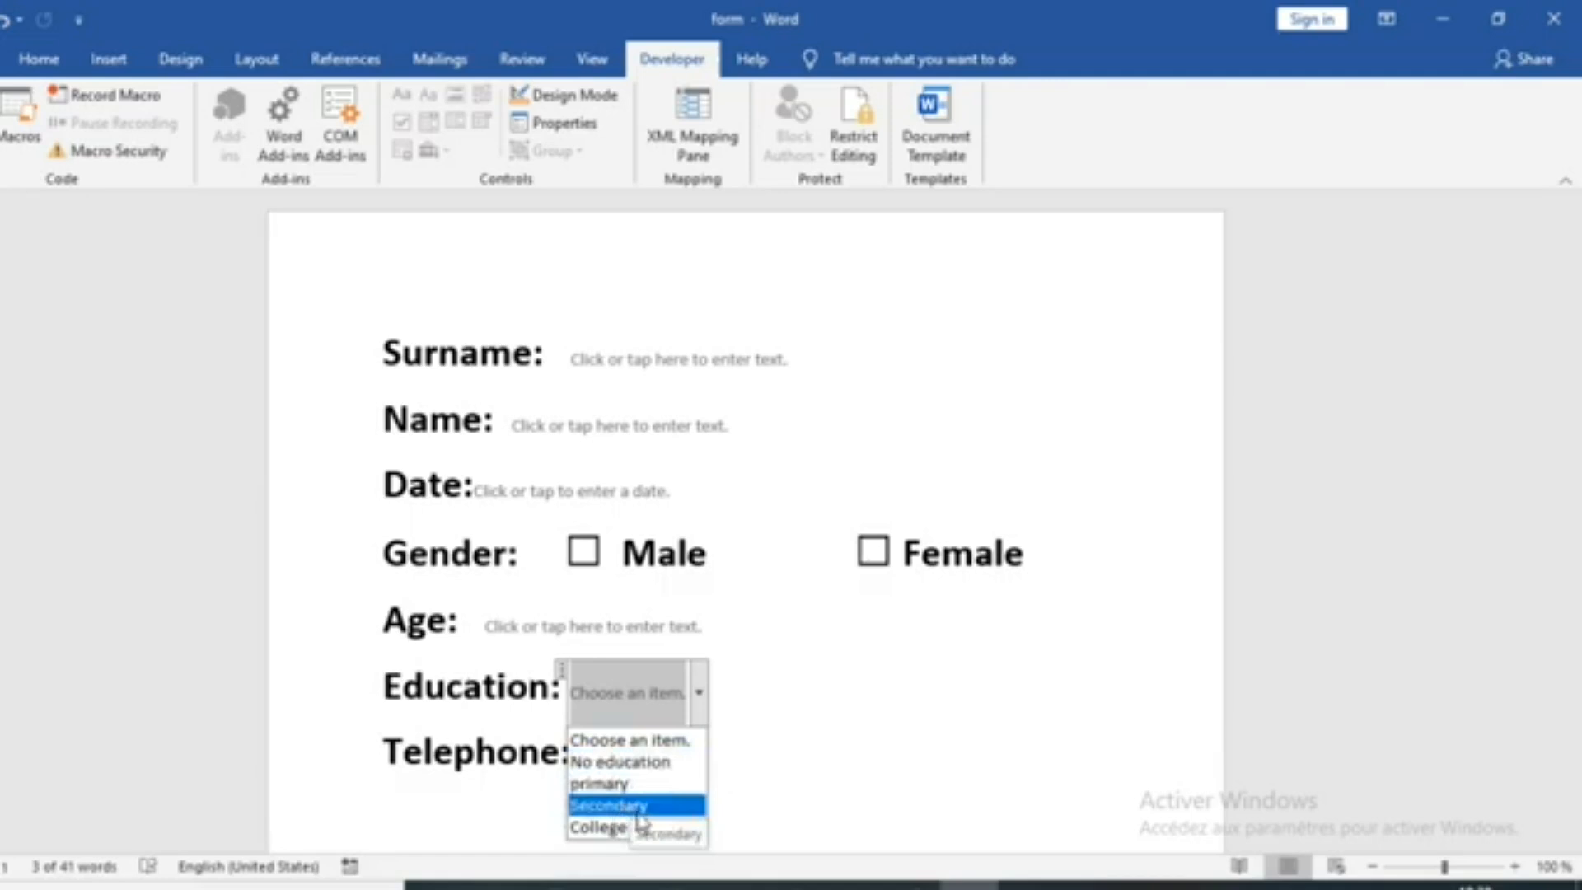
pyautogui.click(788, 747)
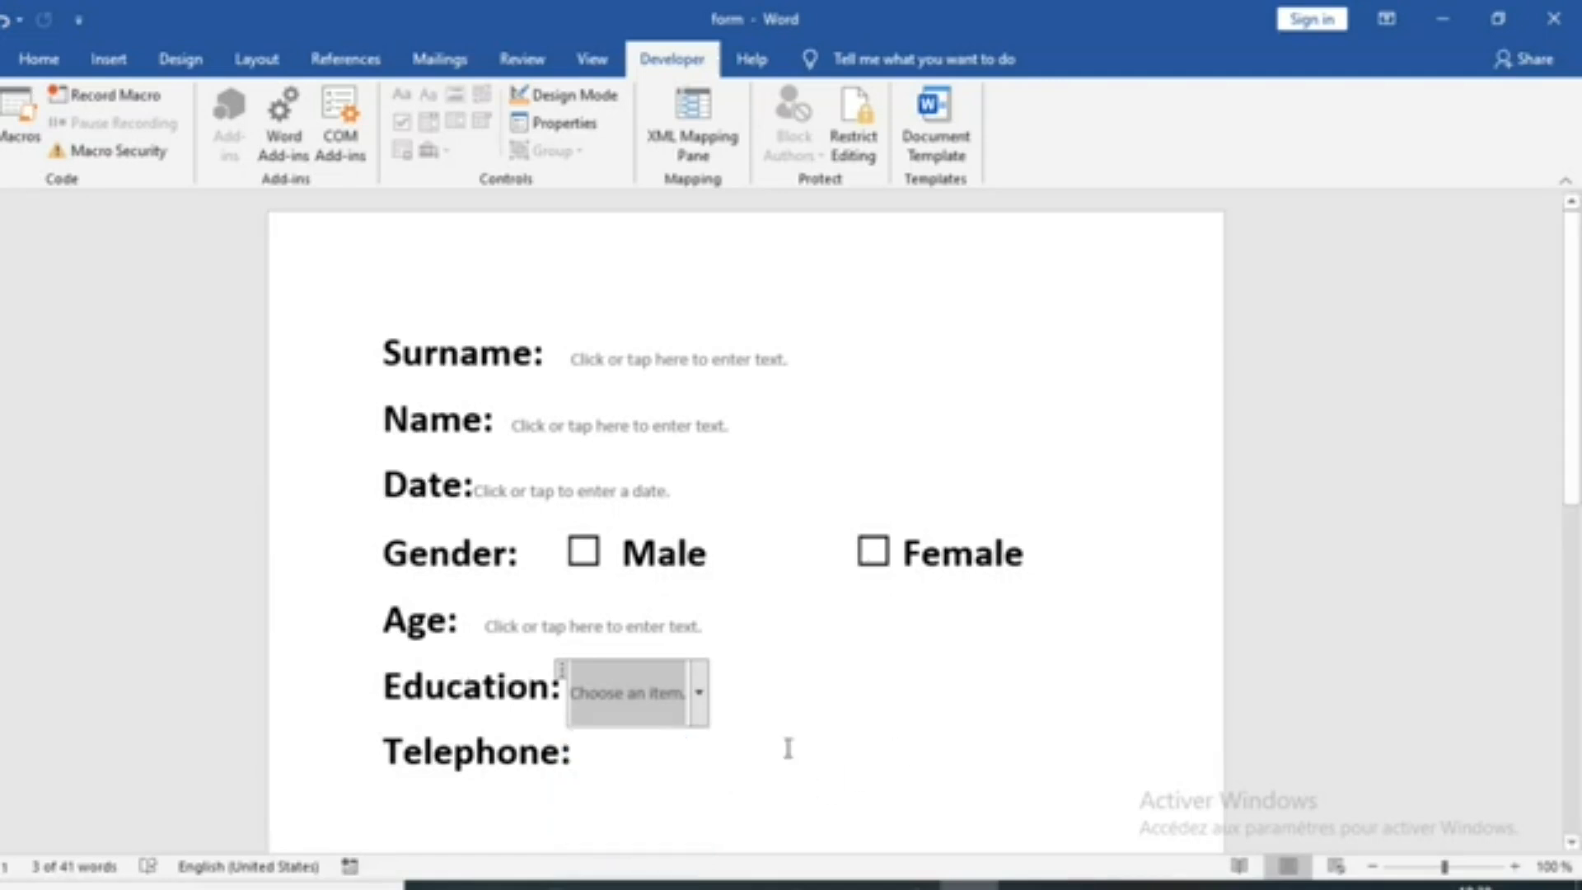
# Insert a rich text content control after the Telephone label
pyautogui.click(632, 769)
pyautogui.click(403, 96)
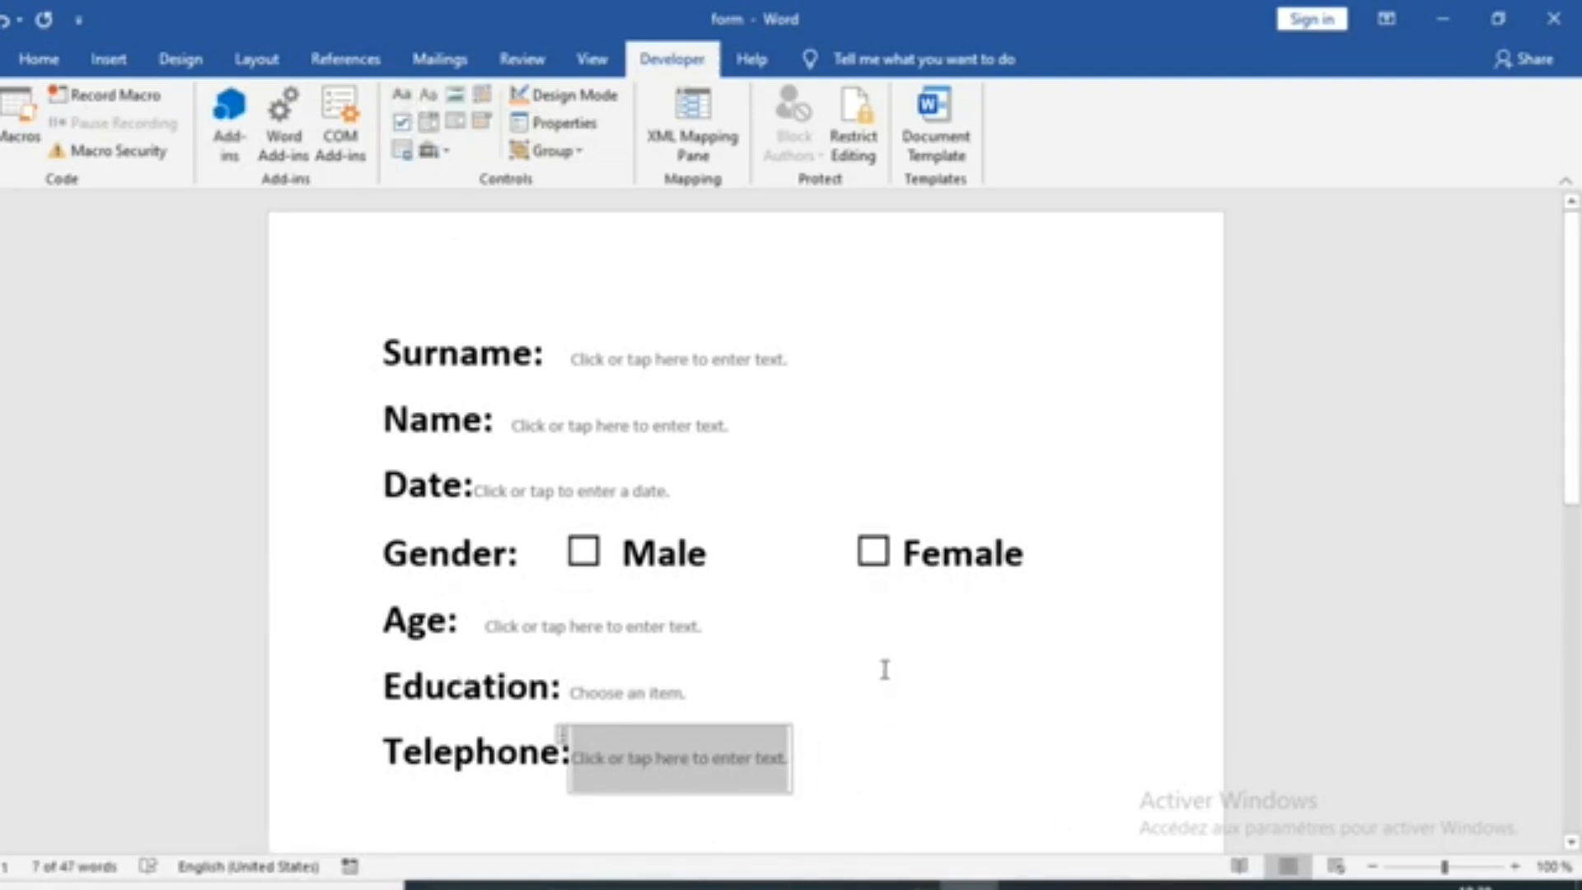
# Restrict editing of the document to the "Filling in forms" type only
pyautogui.click(865, 141)
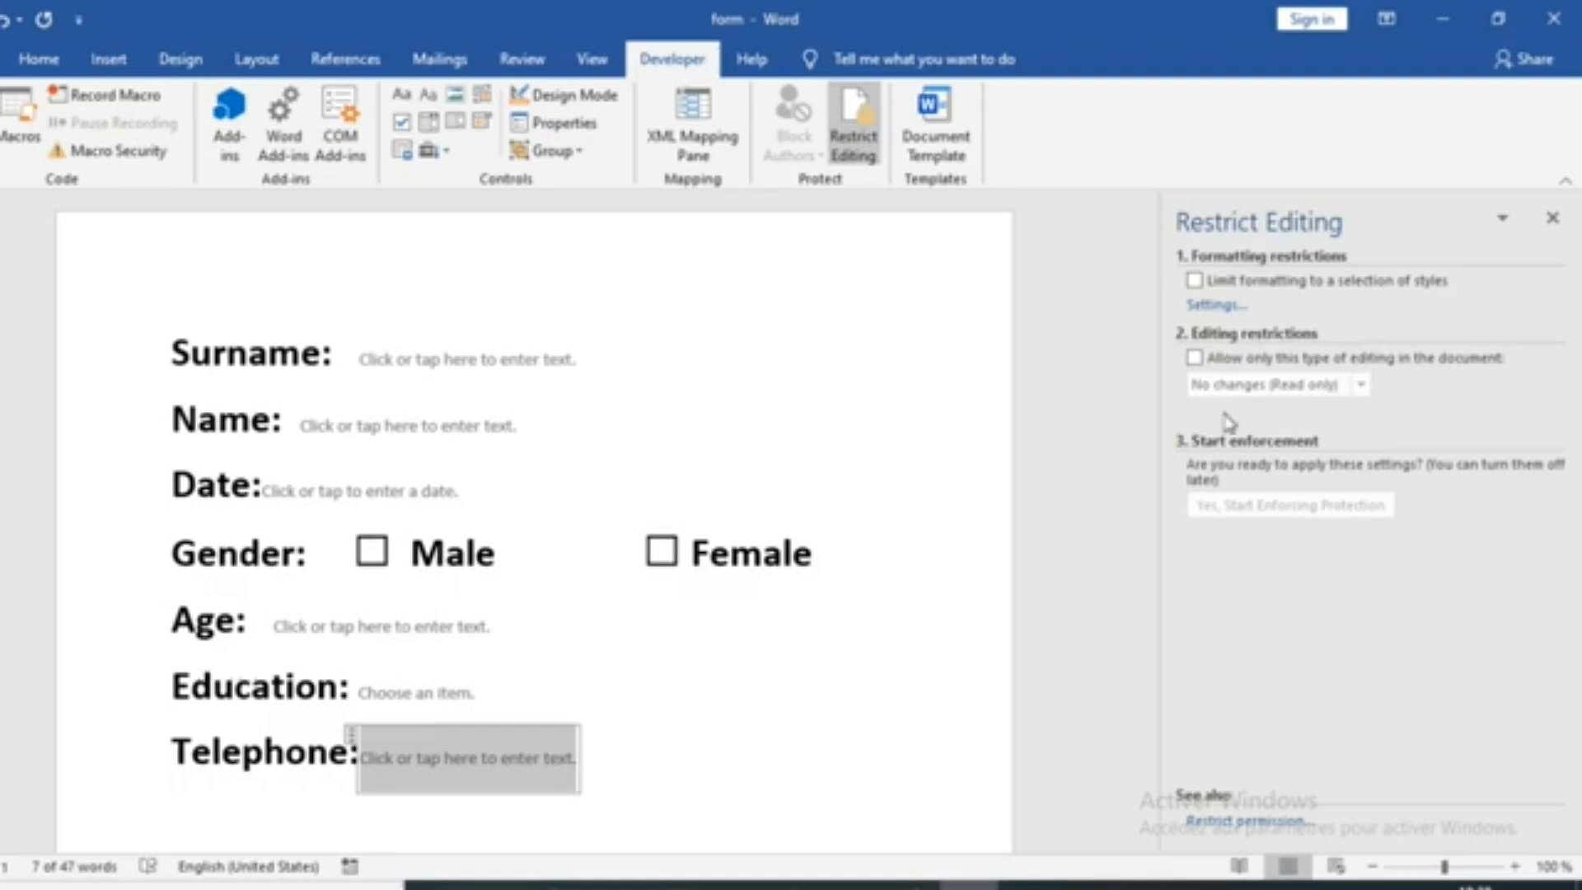
pyautogui.click(1194, 360)
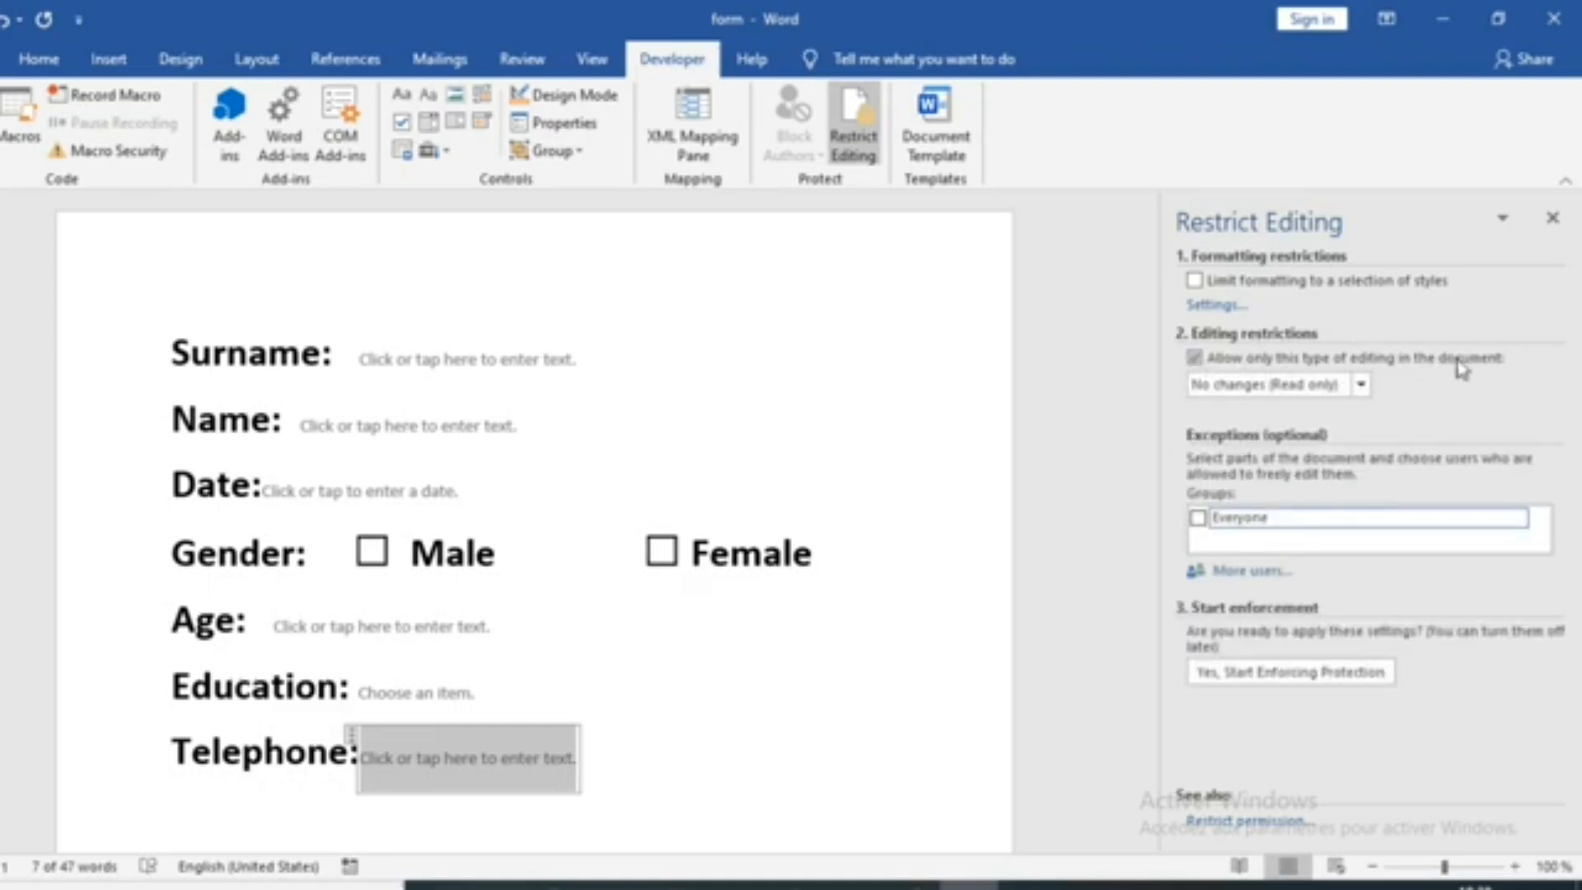
pyautogui.click(1361, 385)
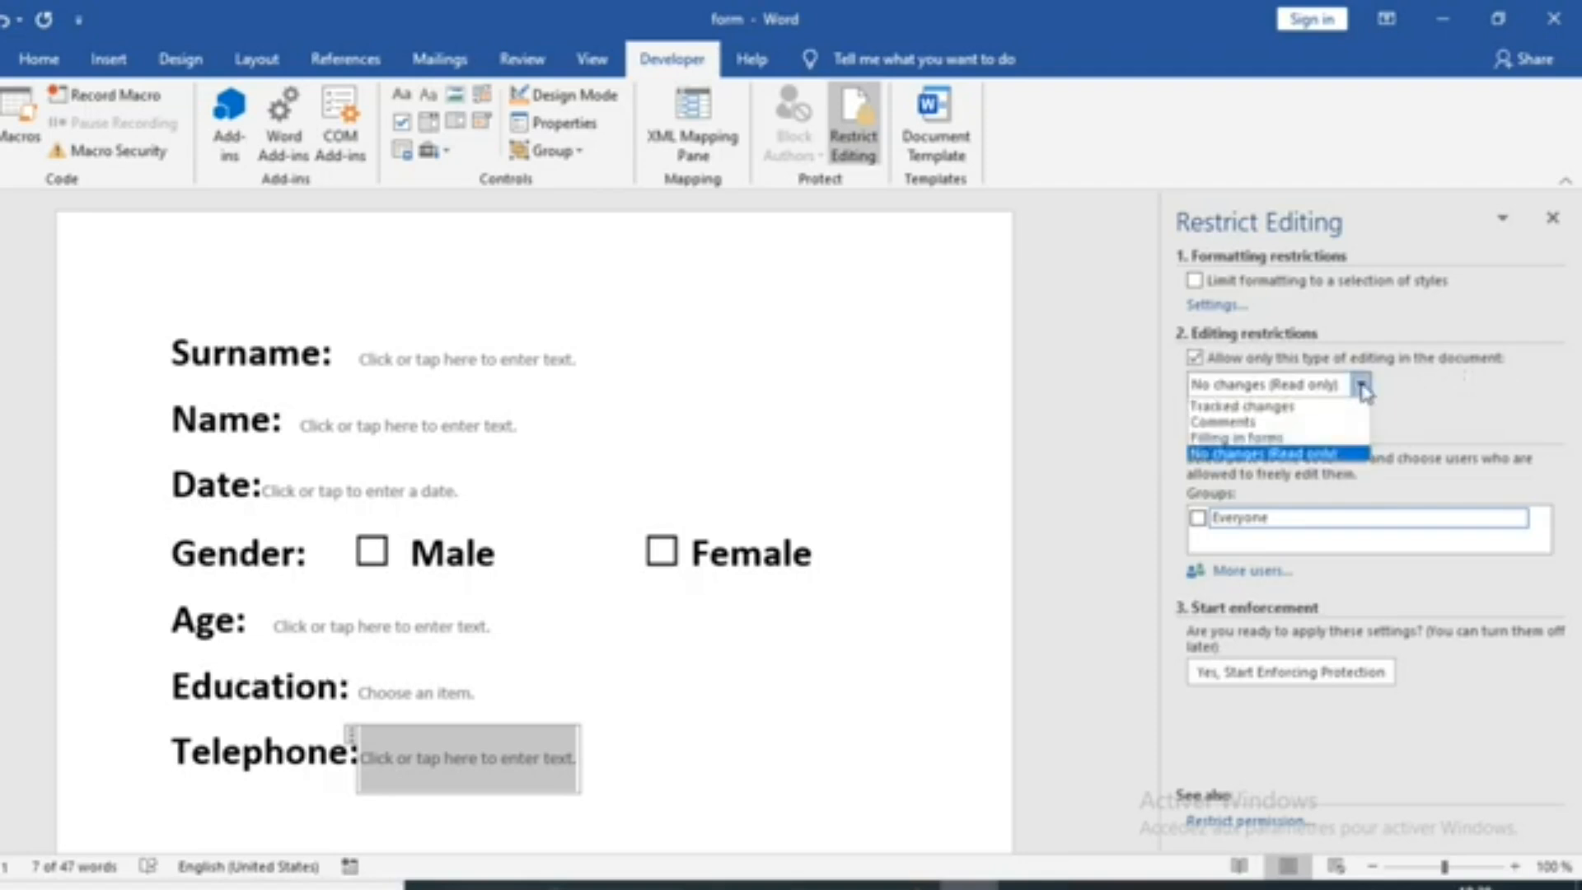
pyautogui.click(1421, 388)
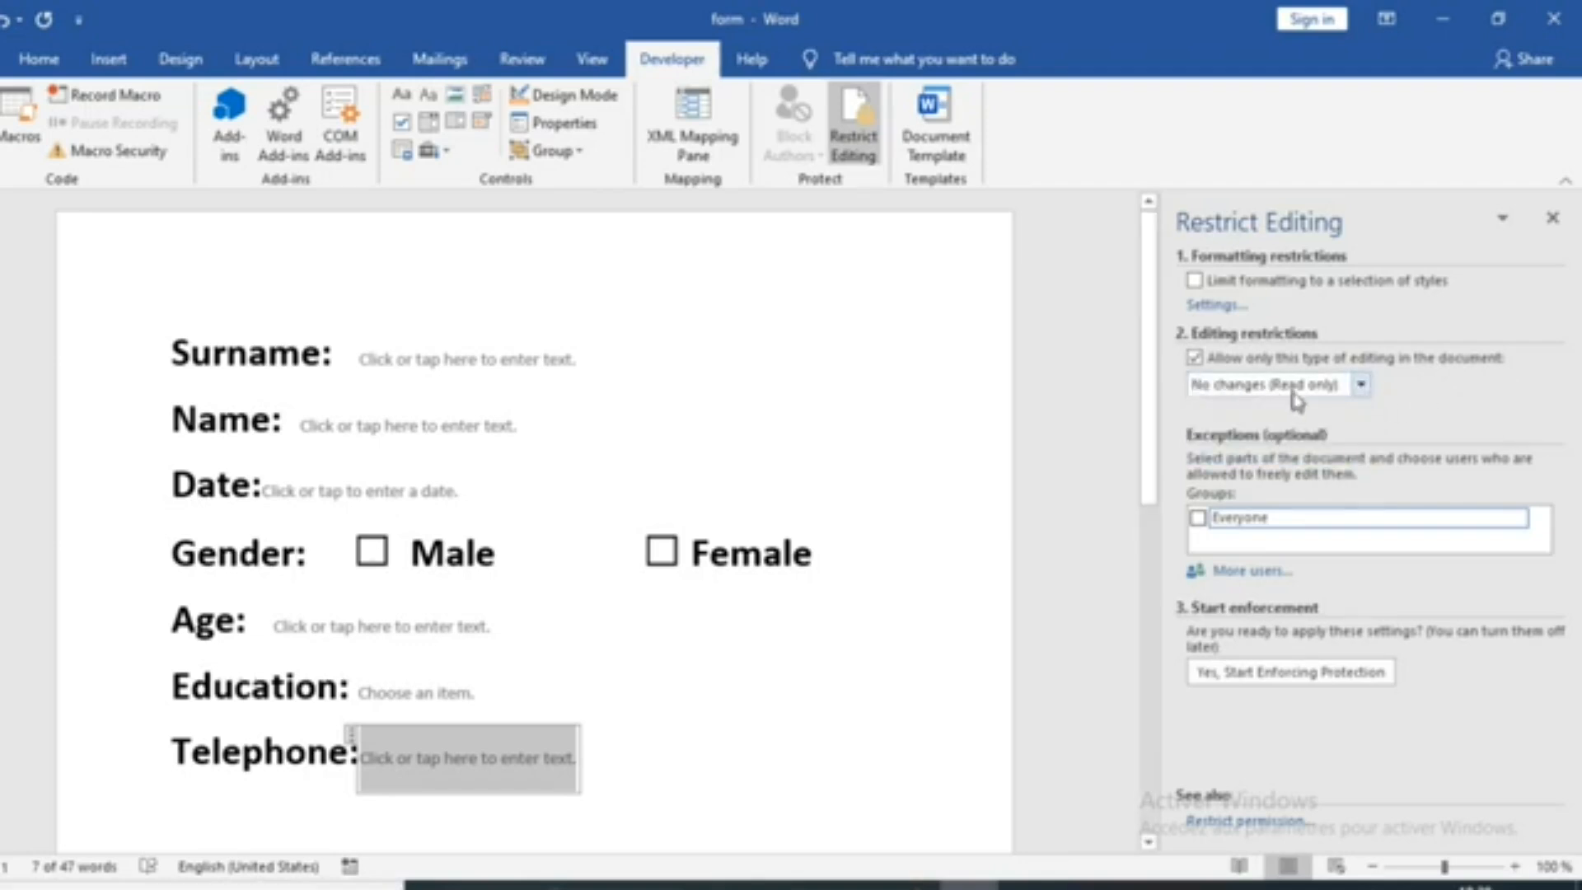
pyautogui.click(1361, 388)
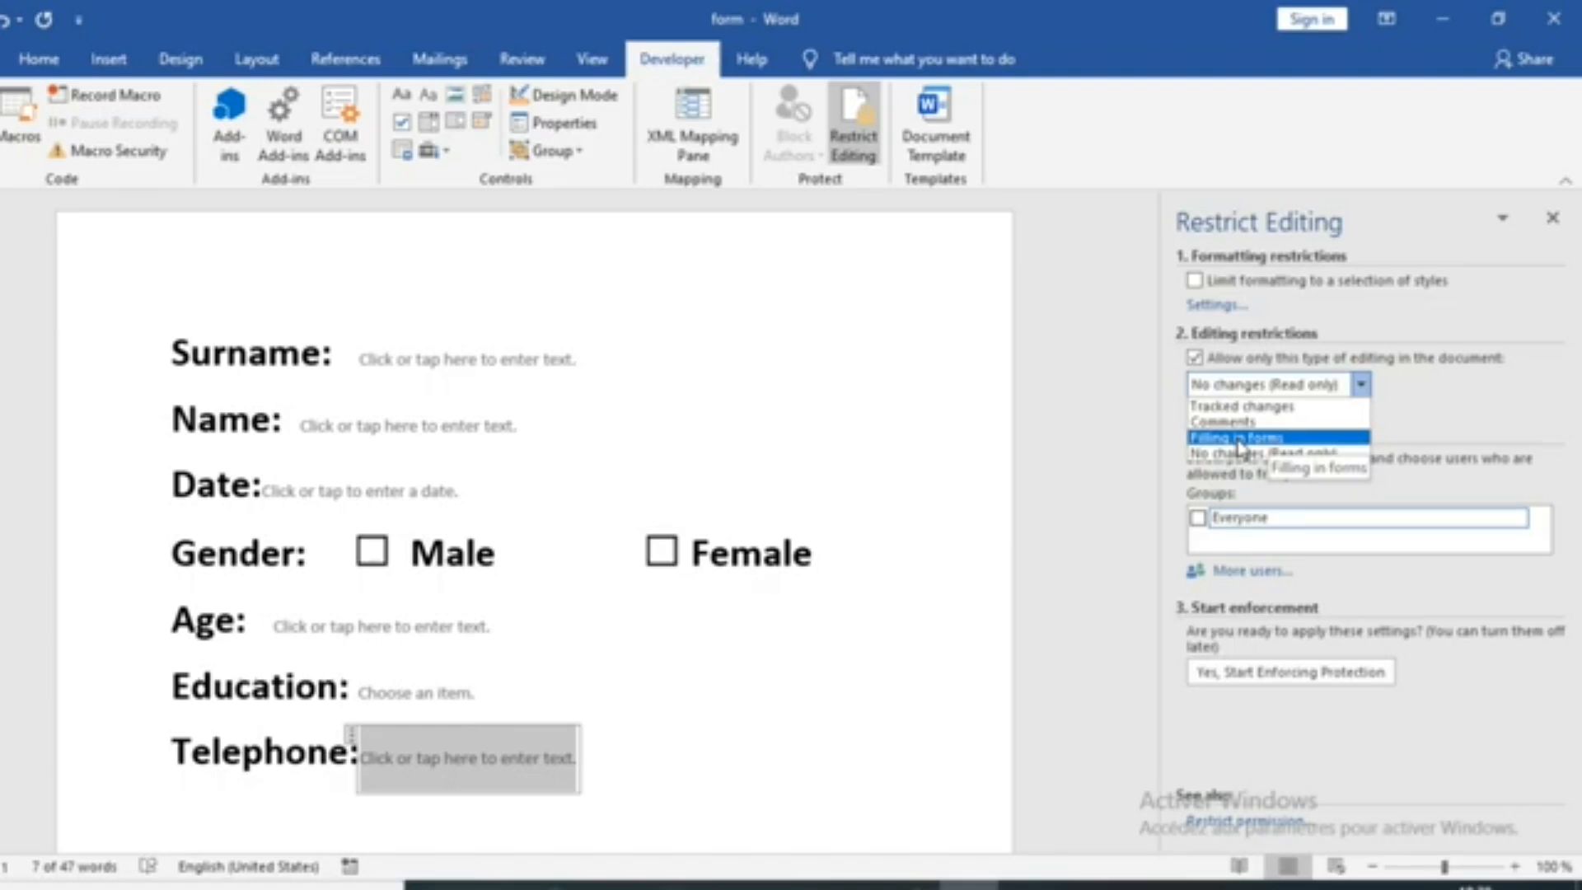
pyautogui.click(1267, 437)
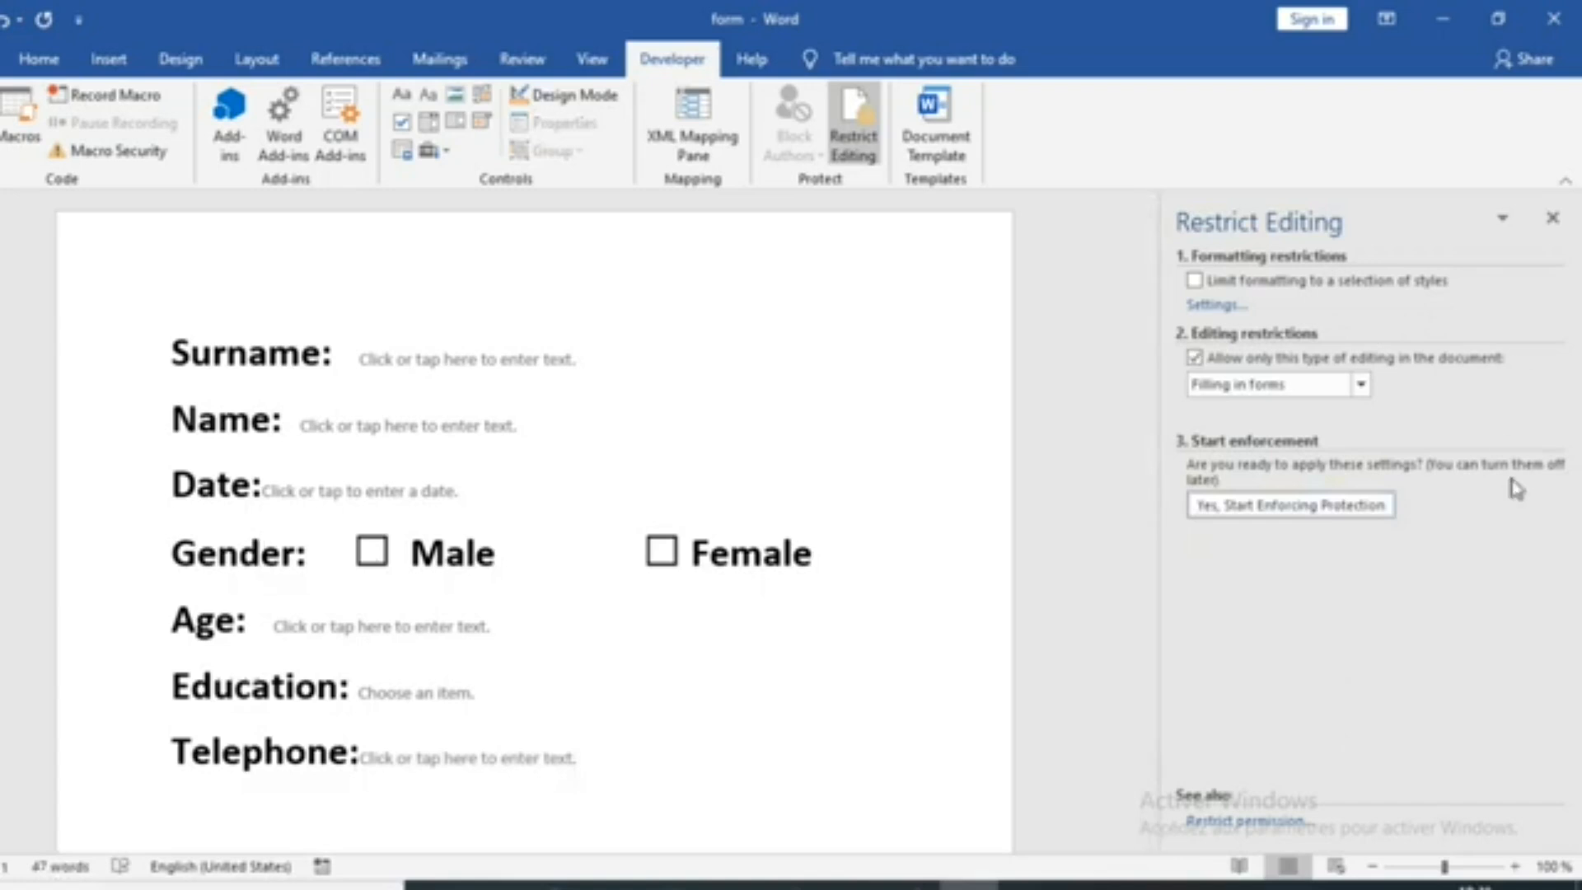
# Start enforcing protection, entering and re-entering a new protection password
pyautogui.click(1263, 511)
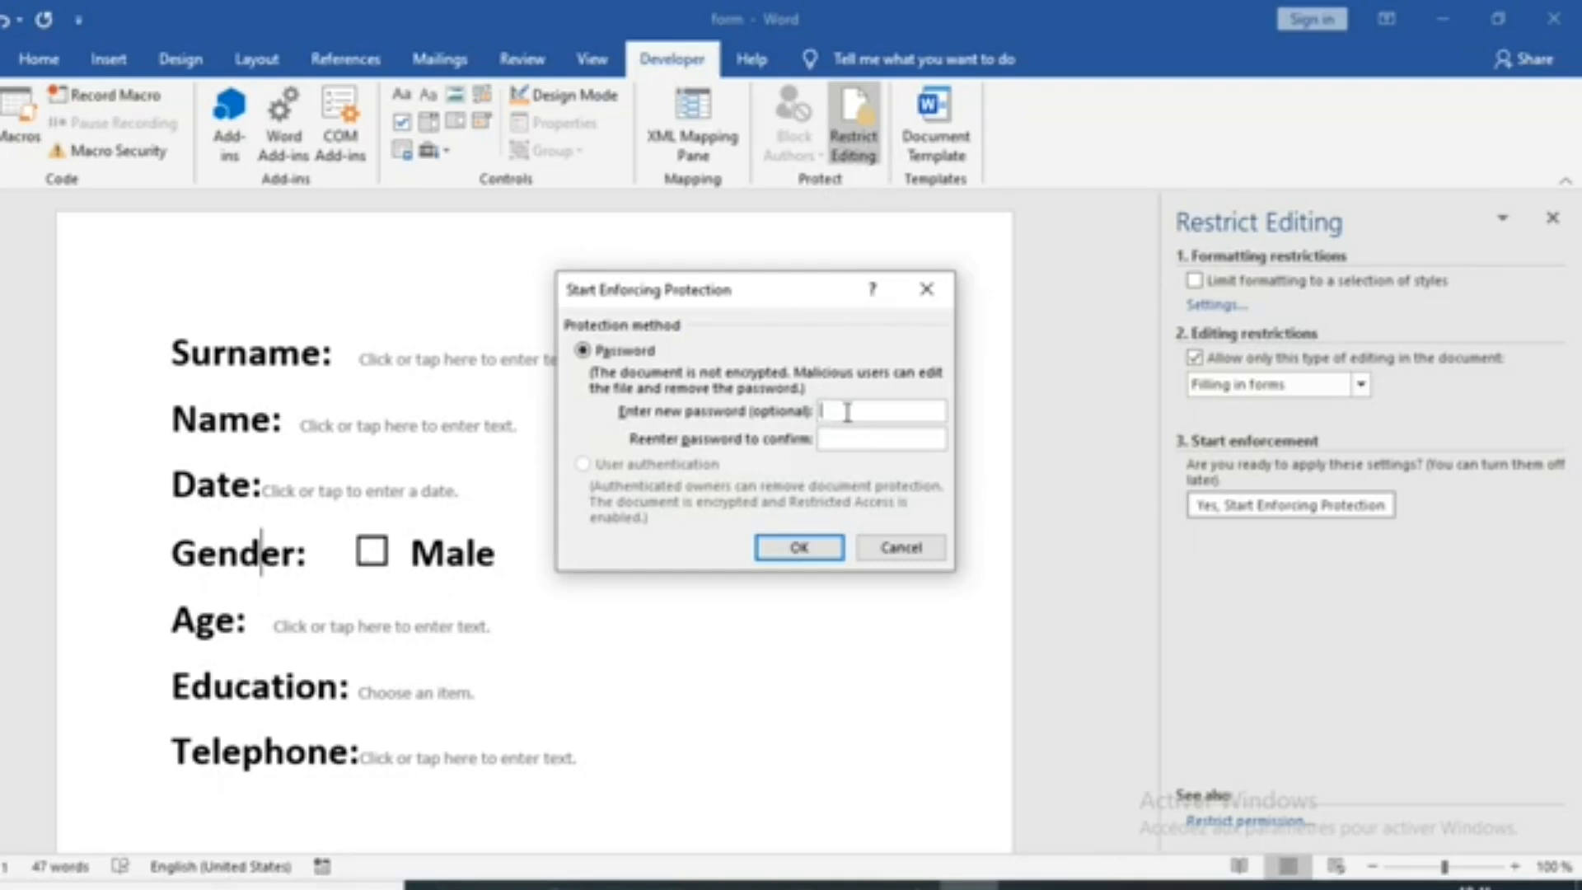
pyautogui.write('*****')
pyautogui.click(862, 441)
pyautogui.write('******')
pyautogui.click(800, 548)
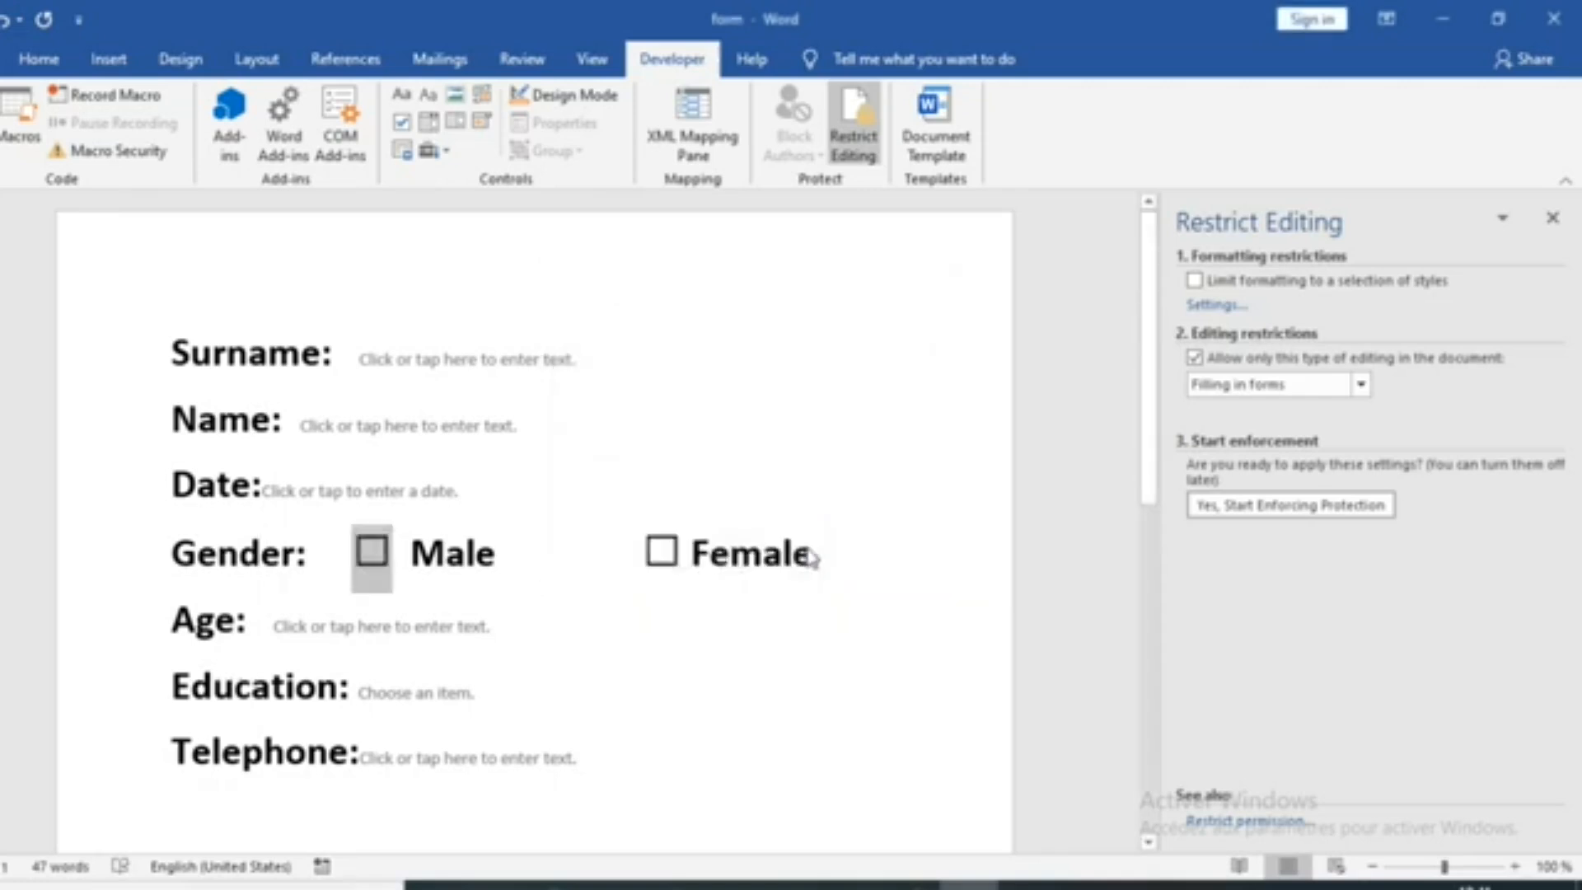
# Test whether the Surname, Name and Date labels can be edited in the protected form
pyautogui.click(251, 356)
pyautogui.click(221, 424)
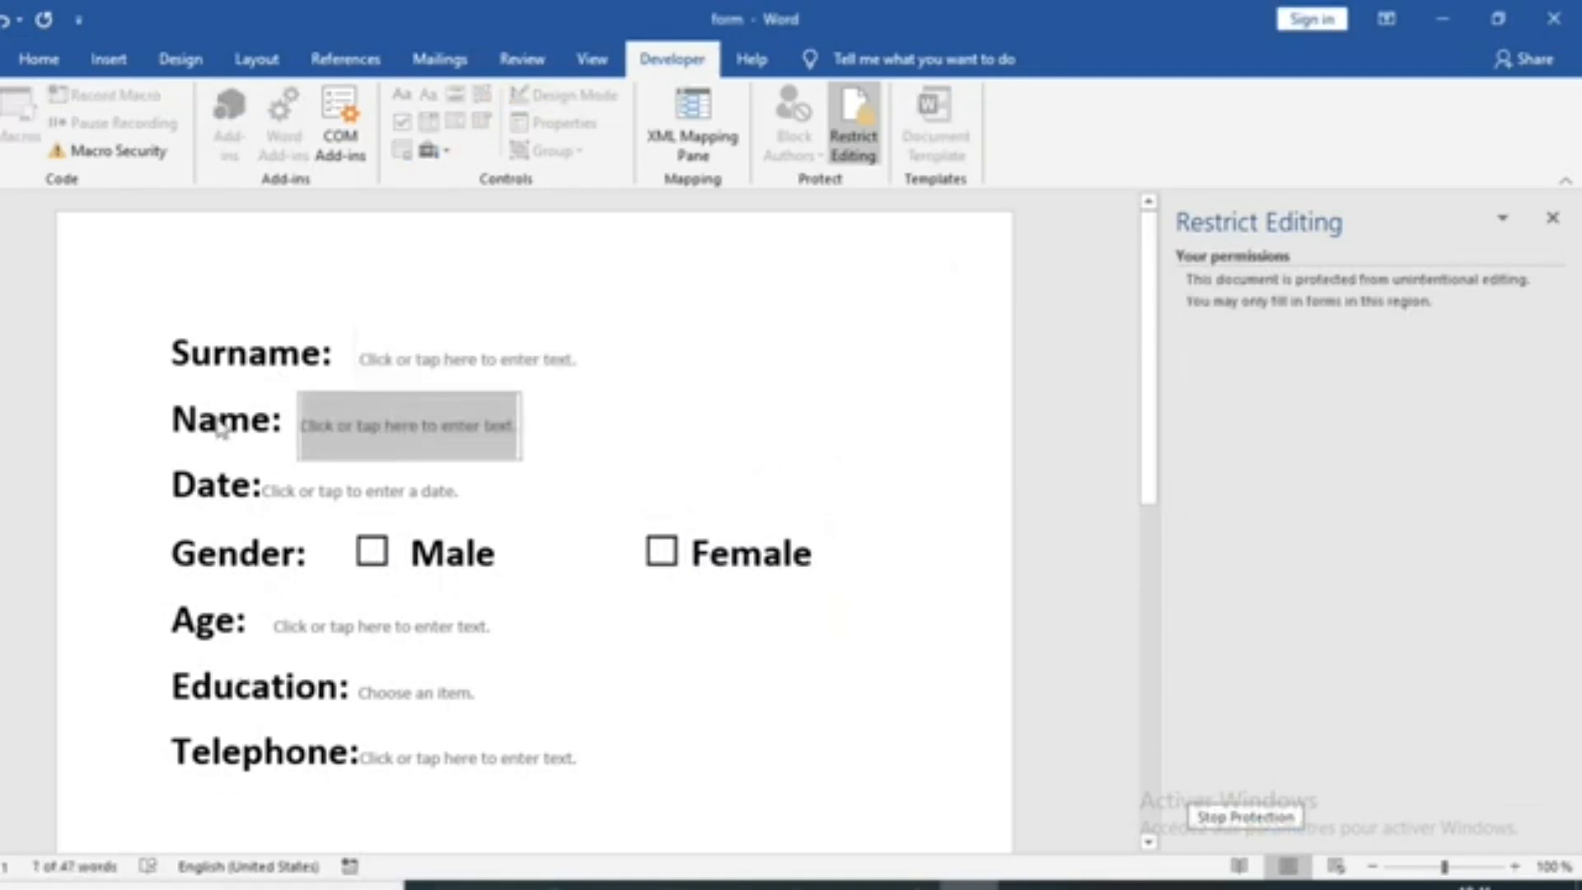
pyautogui.click(210, 473)
# Fill in the person's surname and name in the Surname and Name fields
pyautogui.click(398, 360)
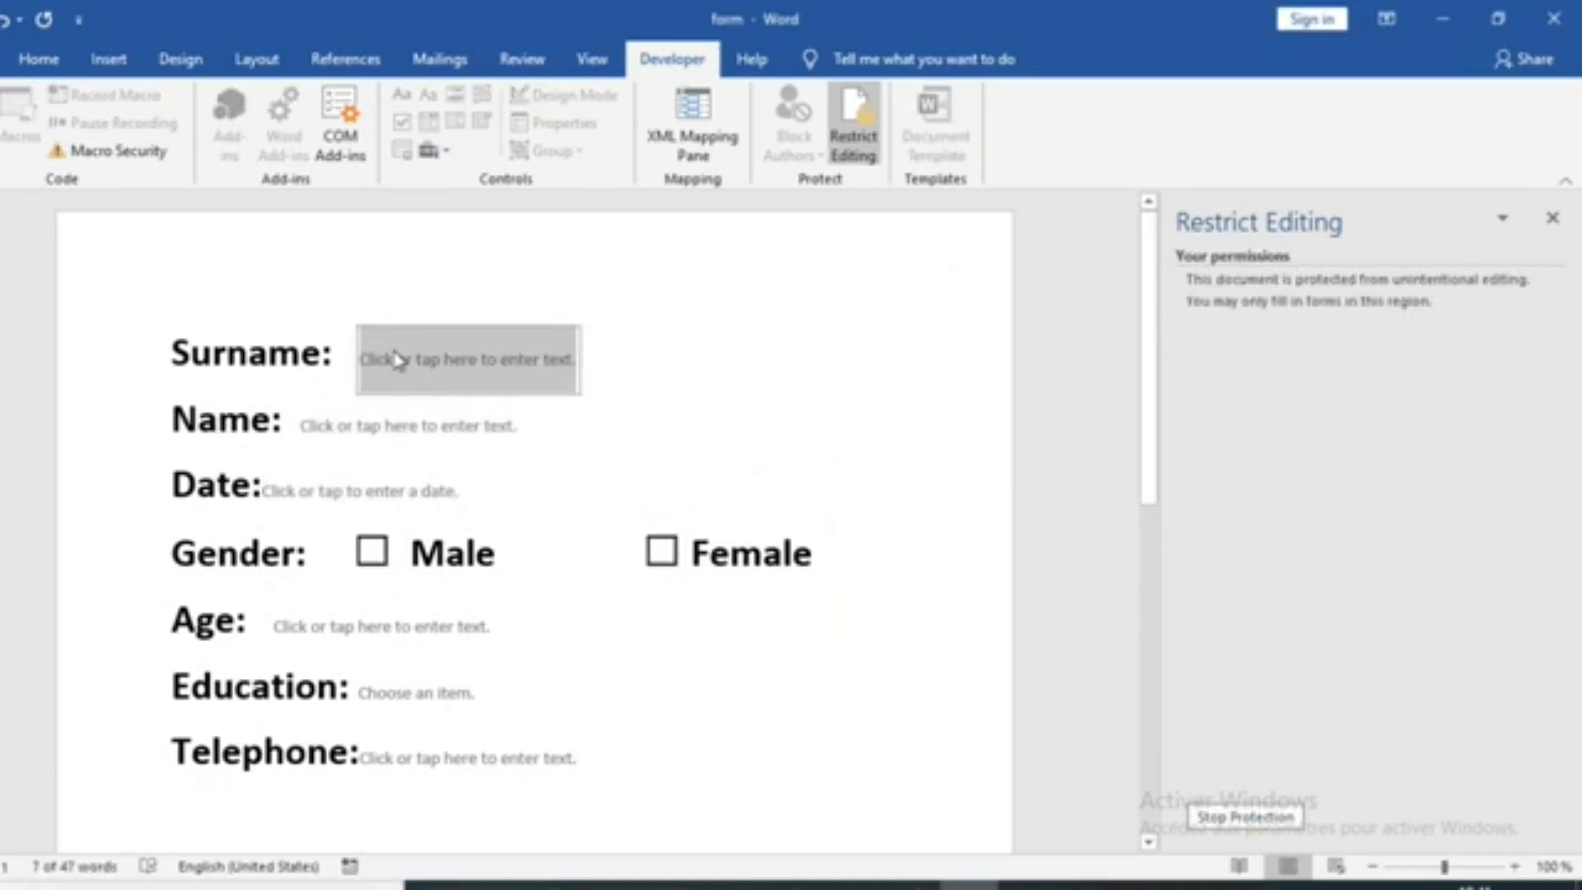
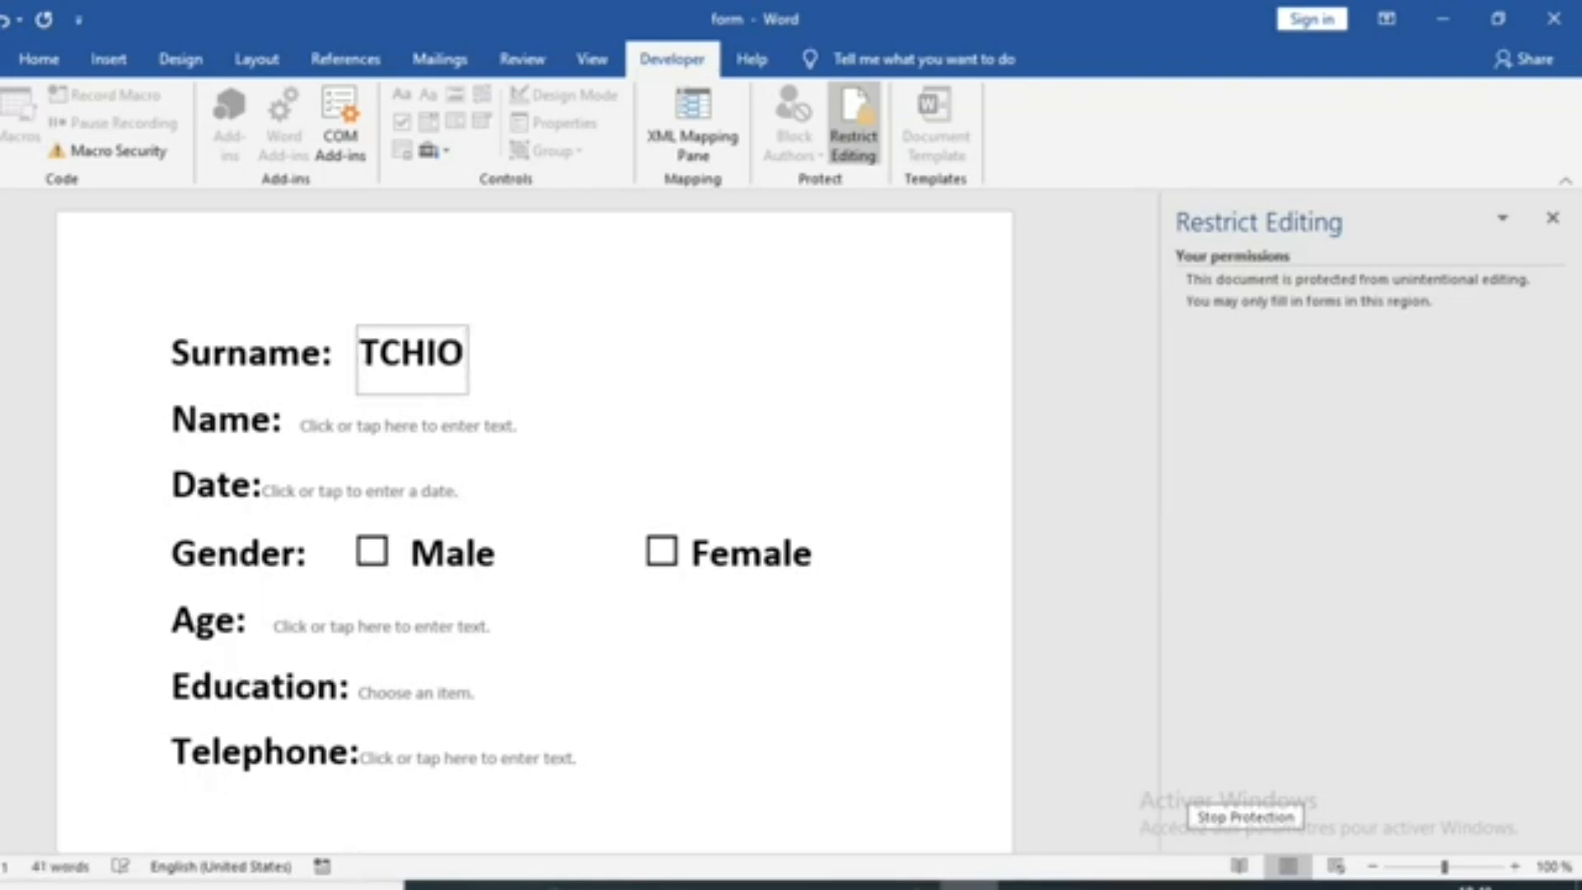
pyautogui.click(330, 434)
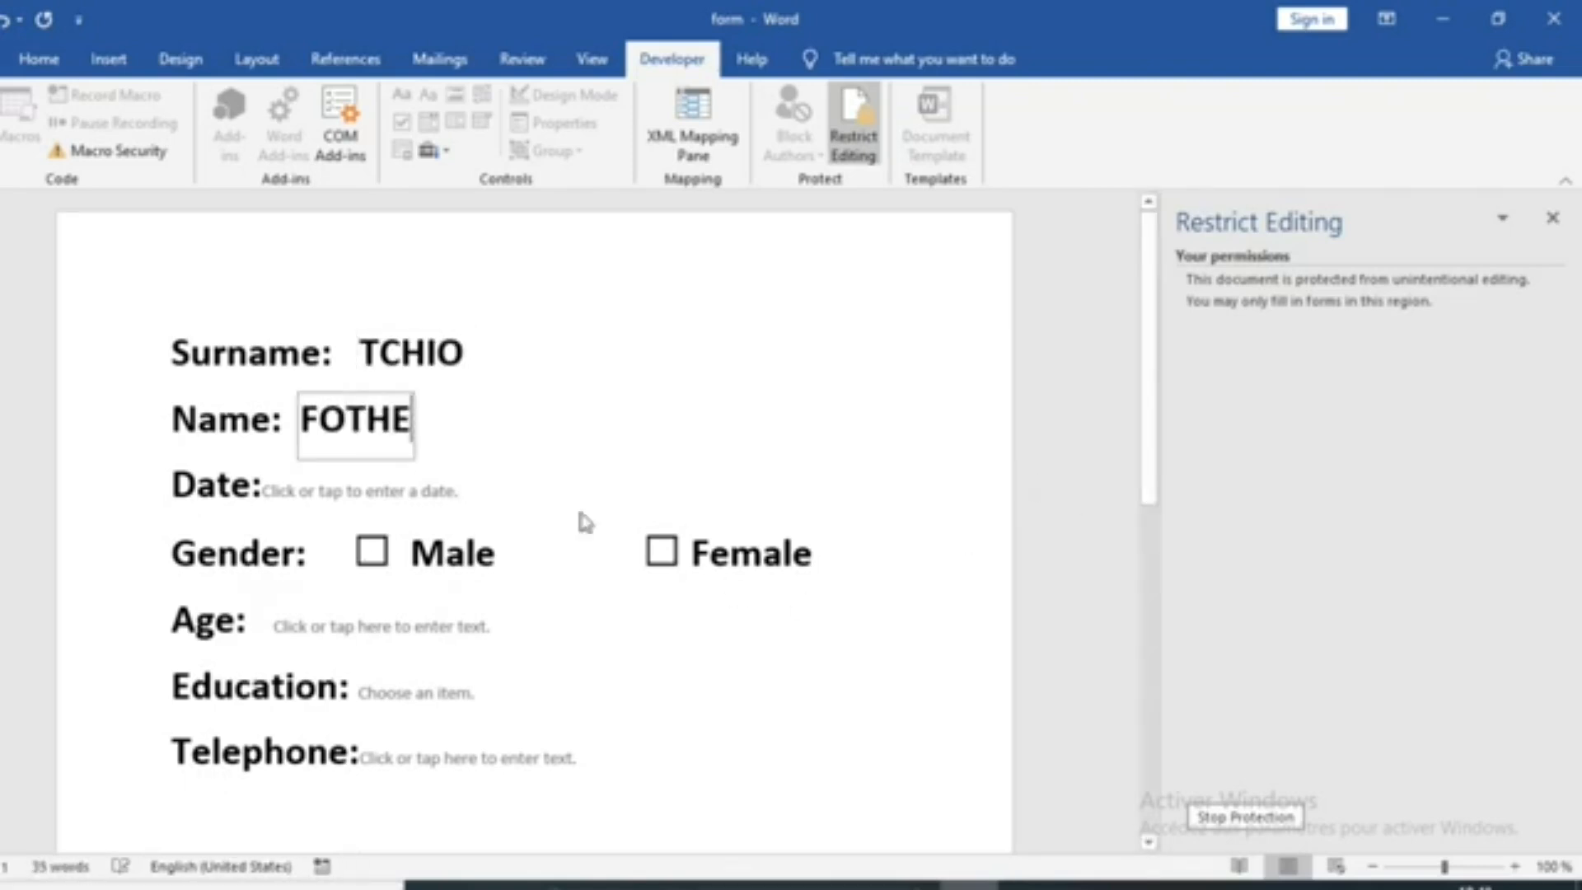
# Set the Date field to today's date and tick the Male check box for Gender
pyautogui.click(454, 494)
pyautogui.click(481, 515)
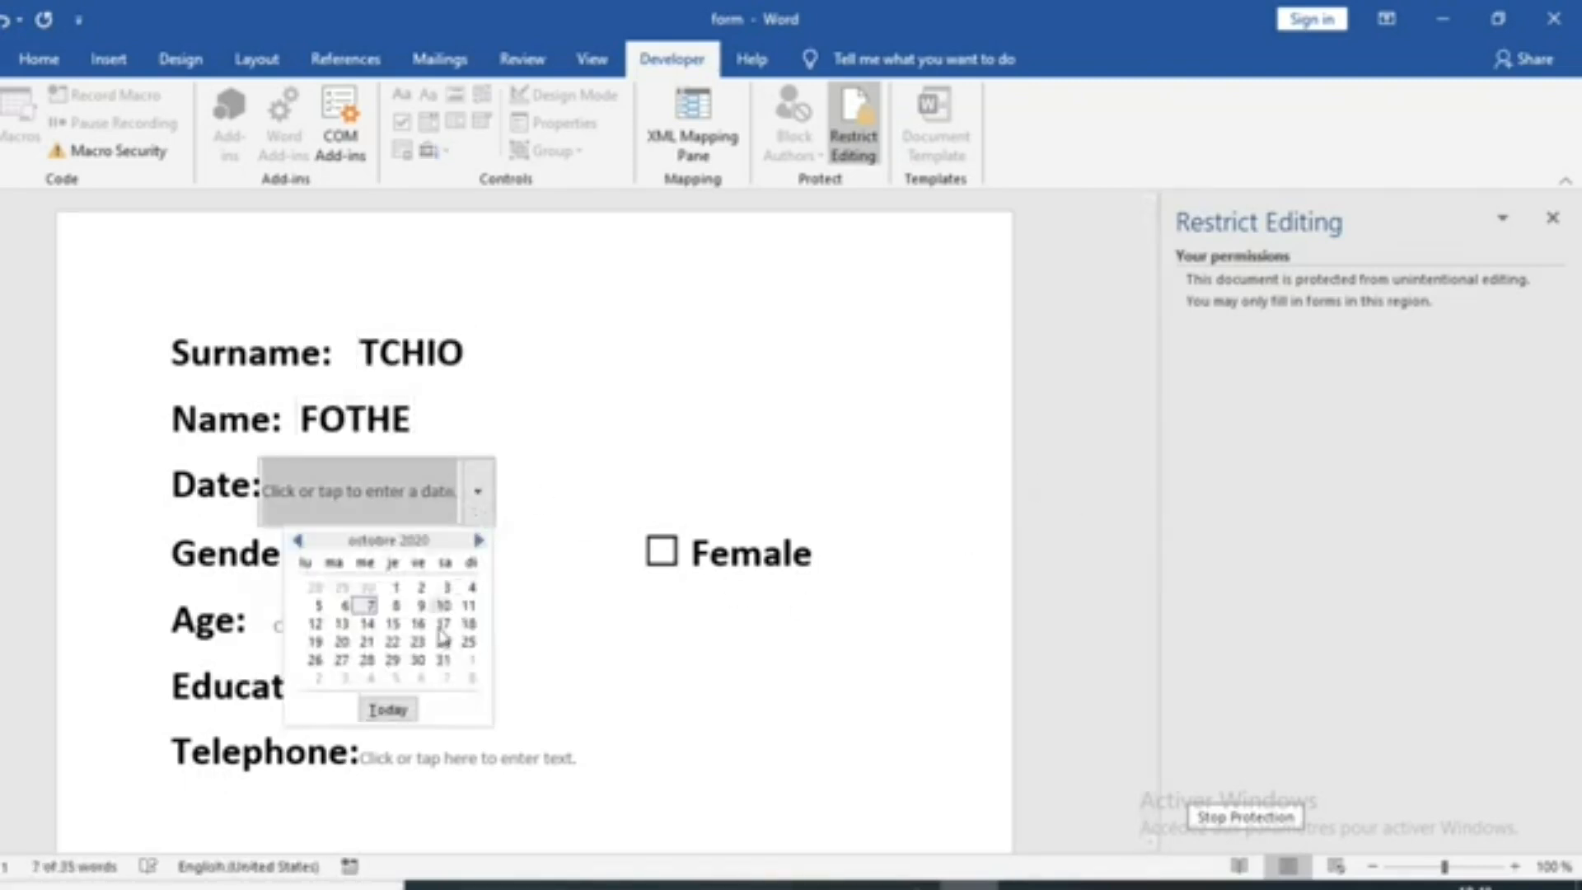
pyautogui.click(399, 730)
pyautogui.click(383, 564)
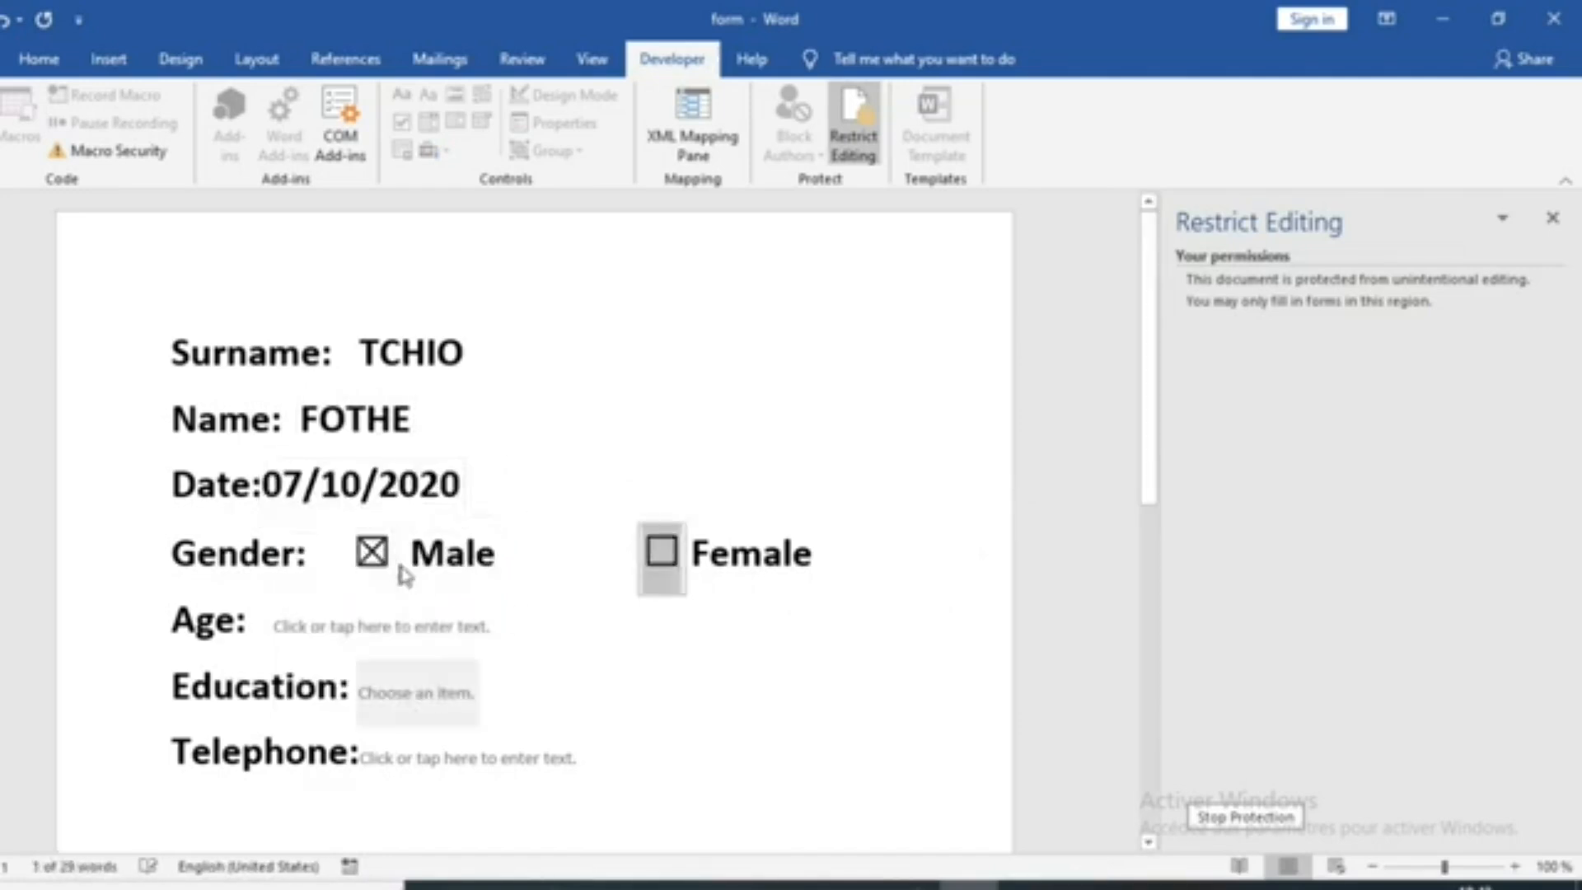
# Enter 33 in the Age field and choose College from the Education drop-down list
pyautogui.click(425, 636)
pyautogui.write('36')
pyautogui.press('BackSpace')
pyautogui.write('3')
pyautogui.click(461, 693)
pyautogui.click(493, 693)
pyautogui.click(394, 823)
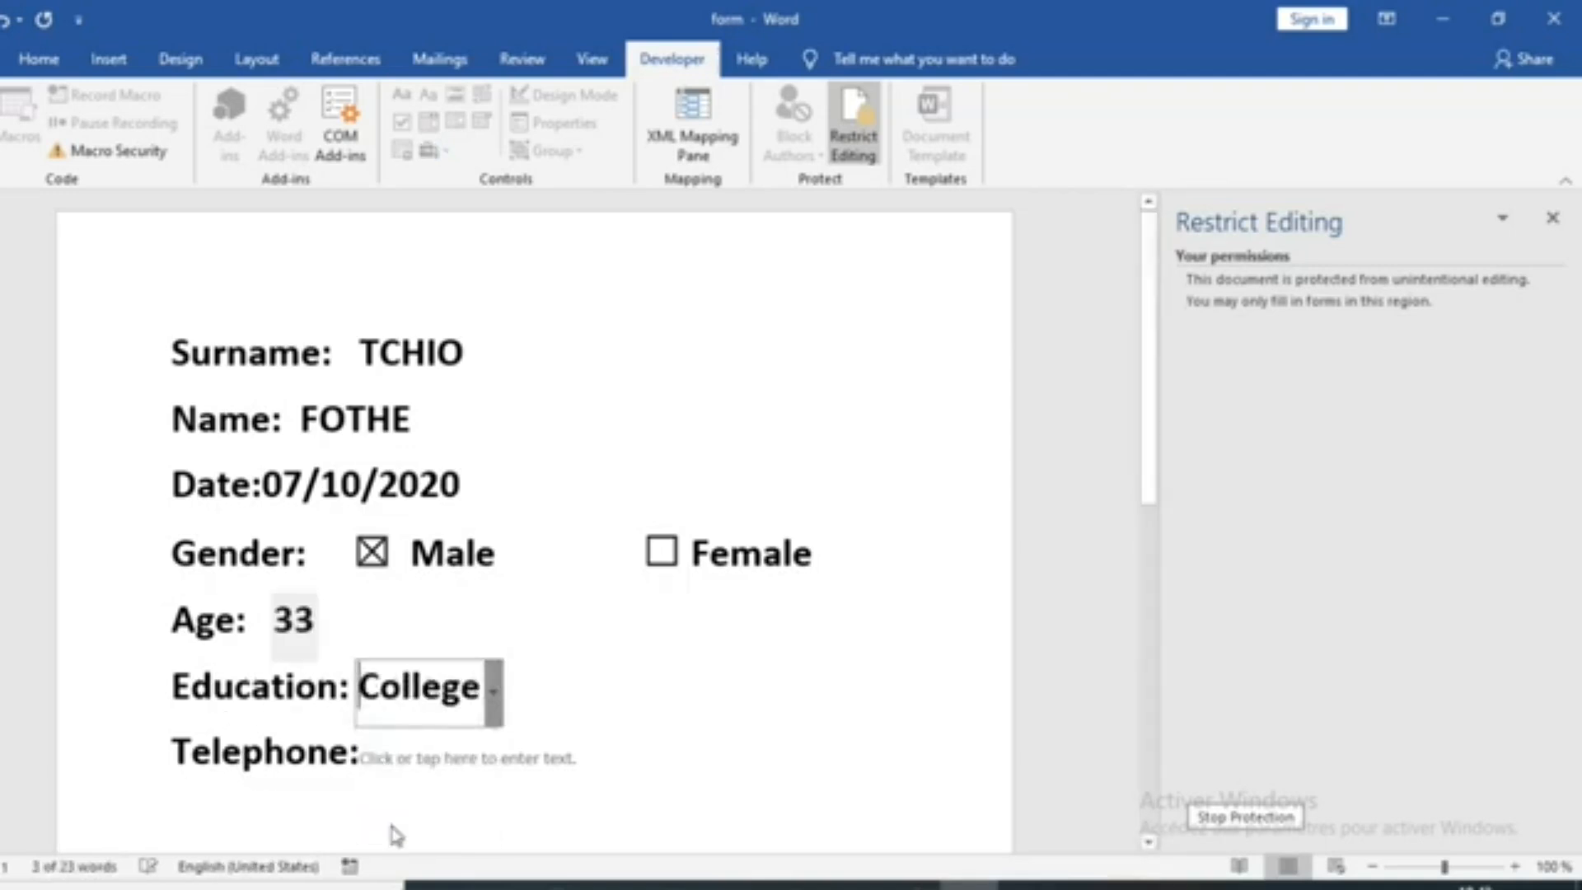
# Enter the person's phone number in the Telephone field
pyautogui.click(404, 766)
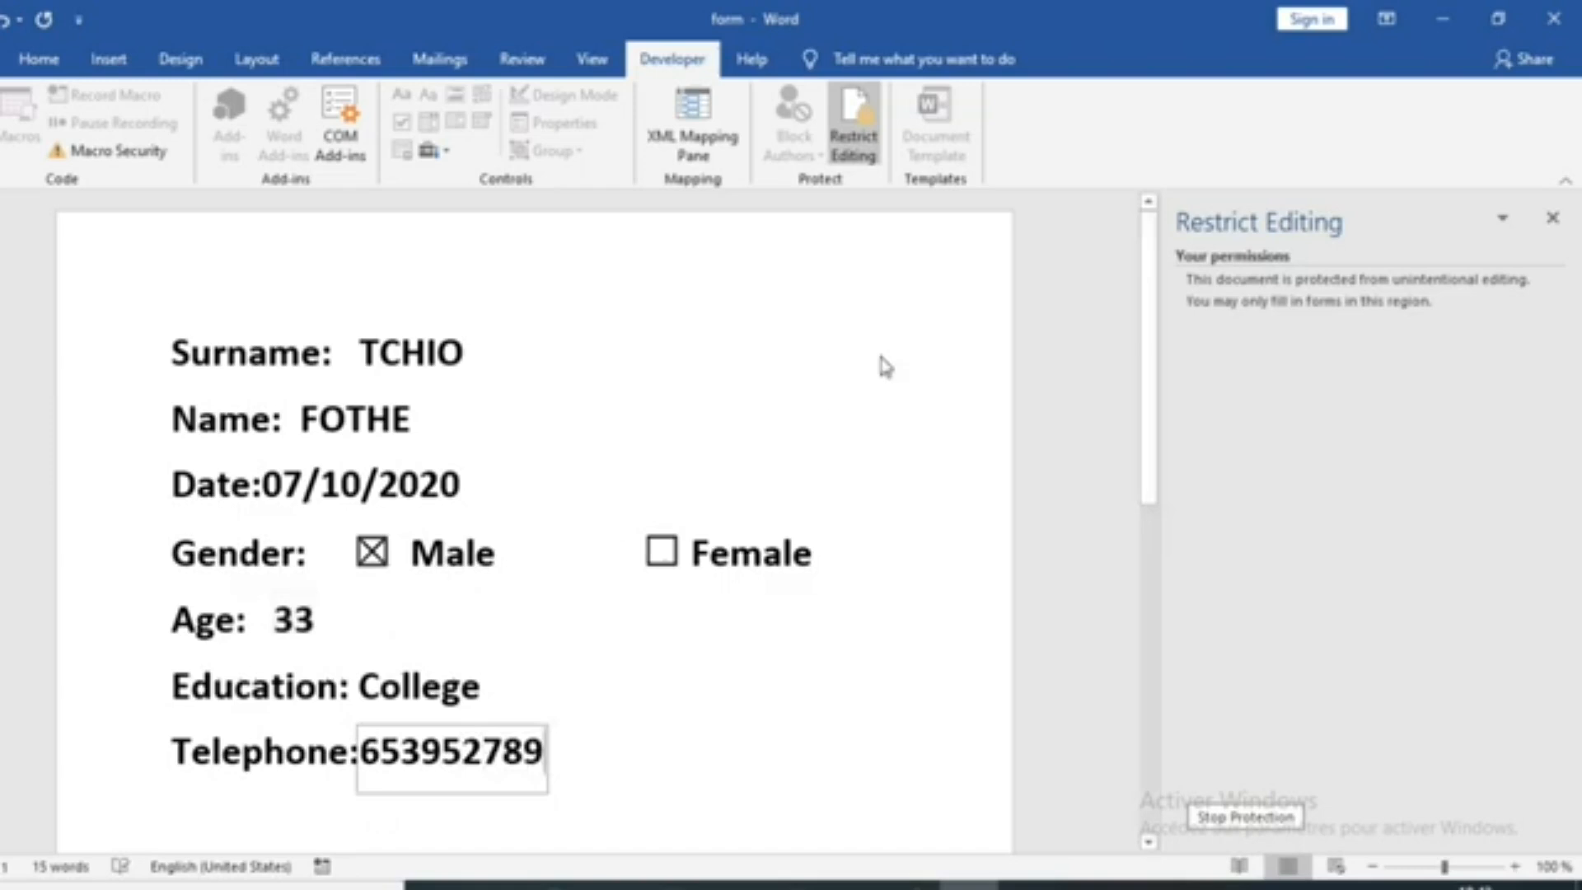
pyautogui.scroll(-3, 465, 549)
pyautogui.scroll(3, 470, 544)
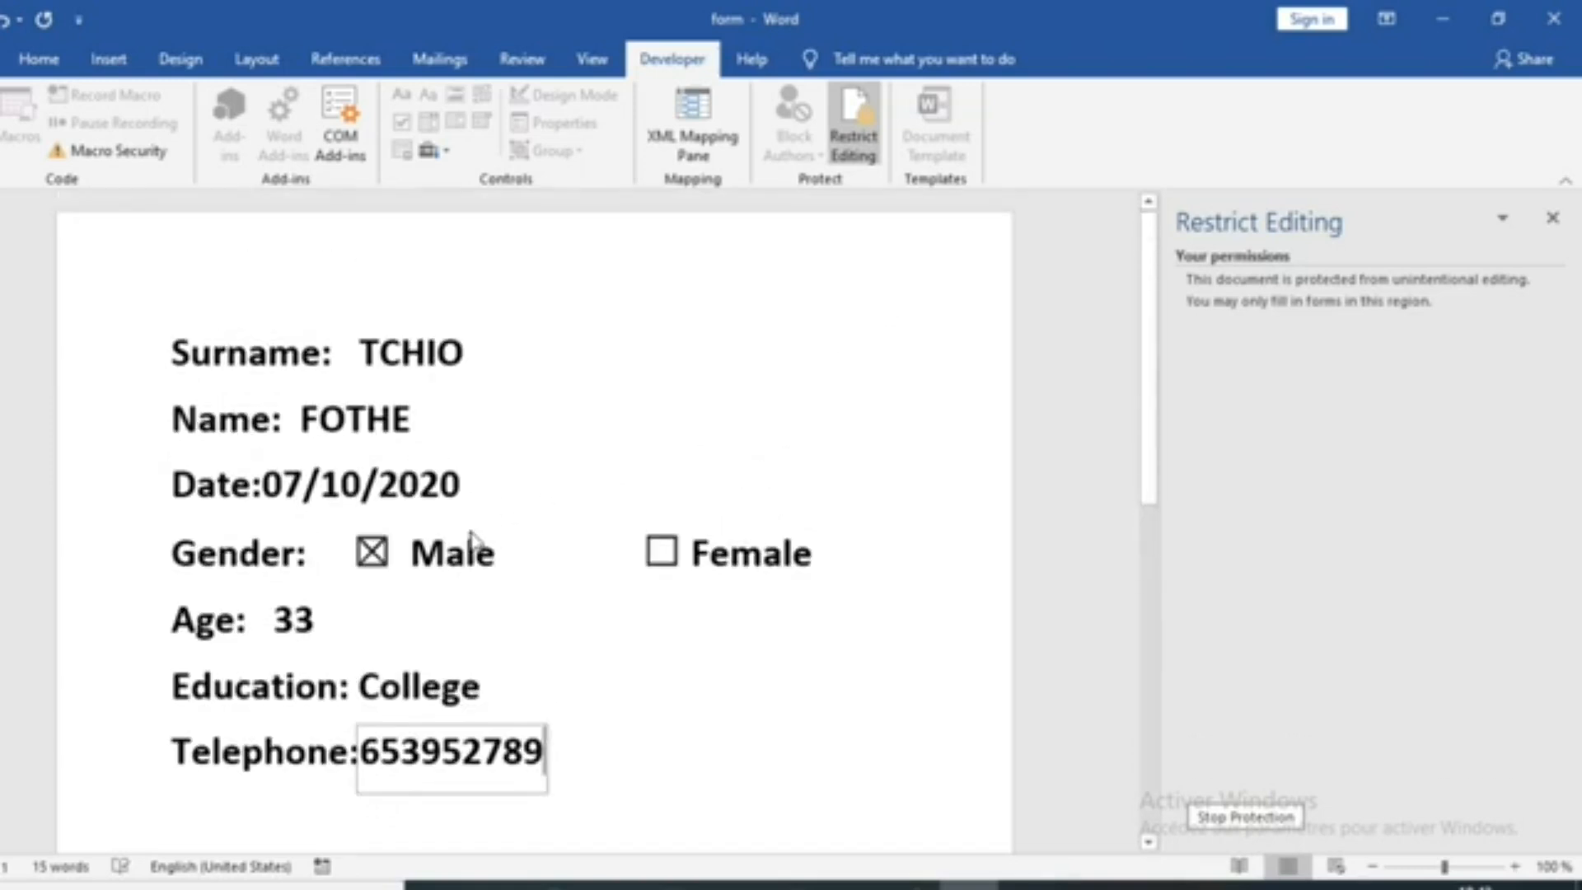